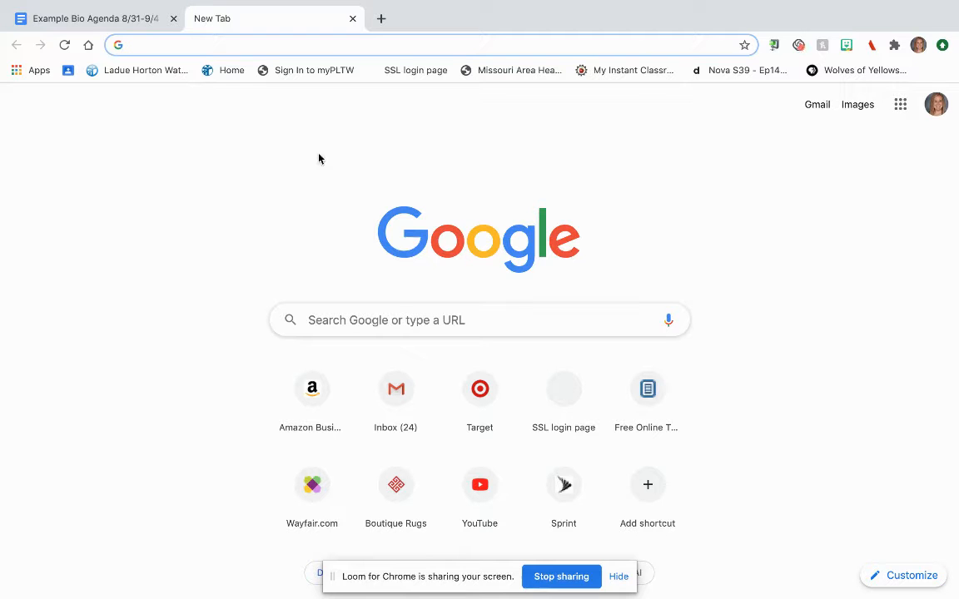
pyautogui.moveTo(447, 6)
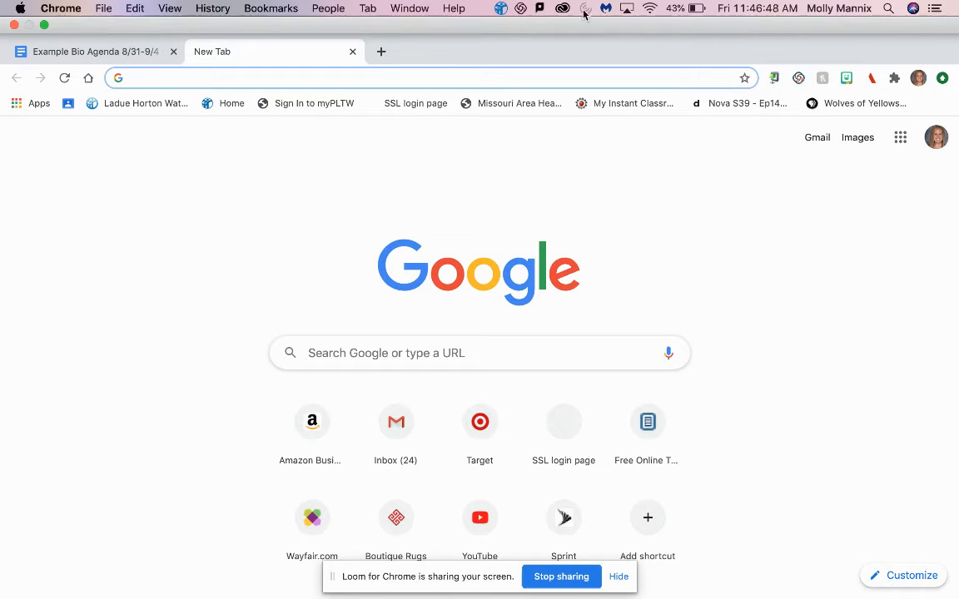
pyautogui.click(501, 9)
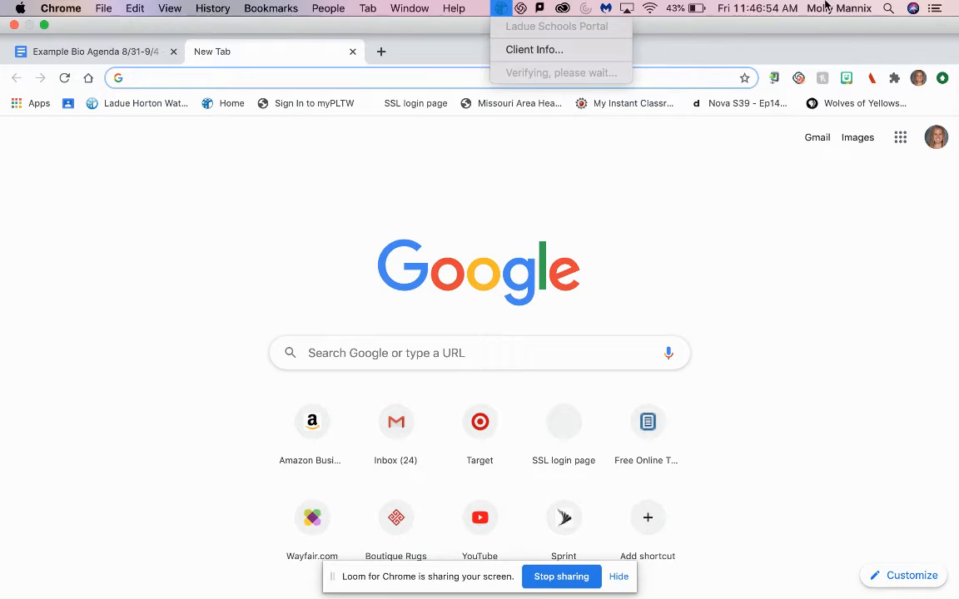
pyautogui.click(835, 32)
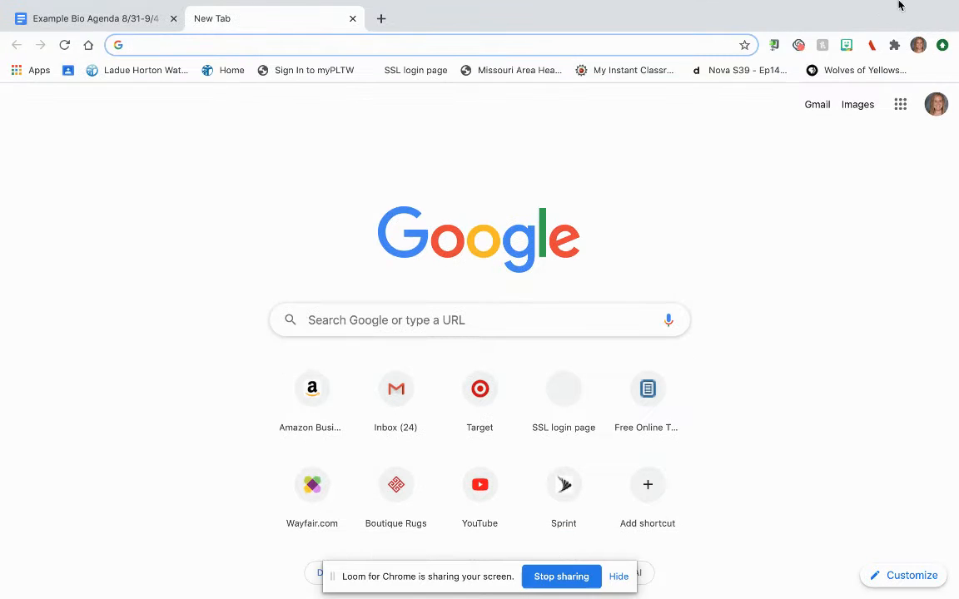
# Step: Find Chrome with a Spotlight search on the computer and open it
pyautogui.click(889, 8)
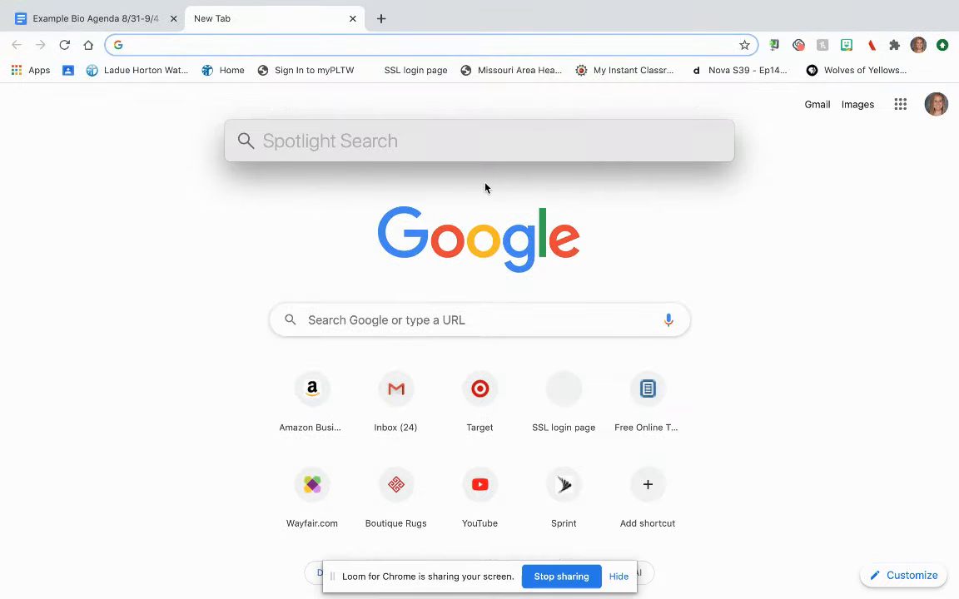
pyautogui.write('chrome')
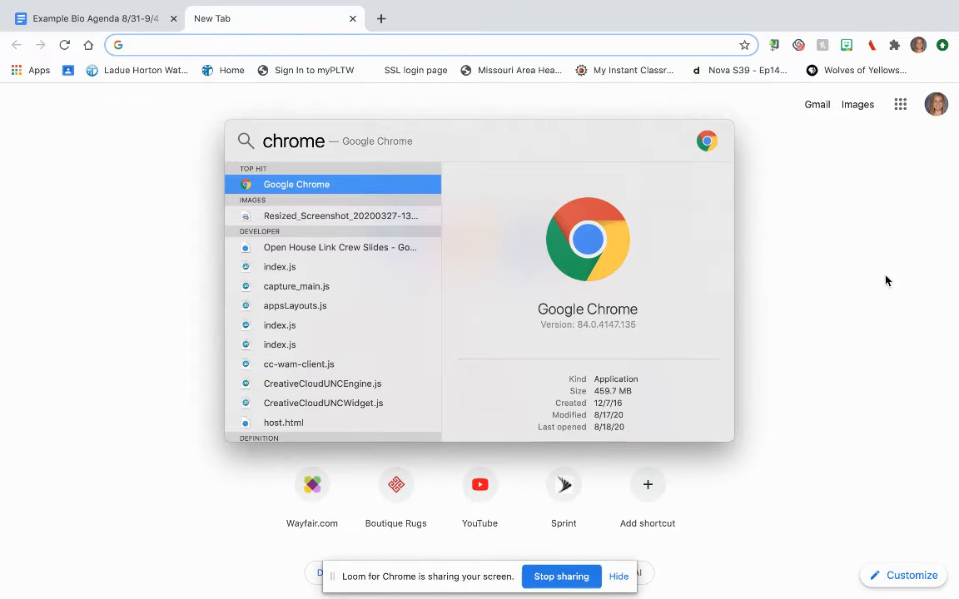
pyautogui.press('Return')
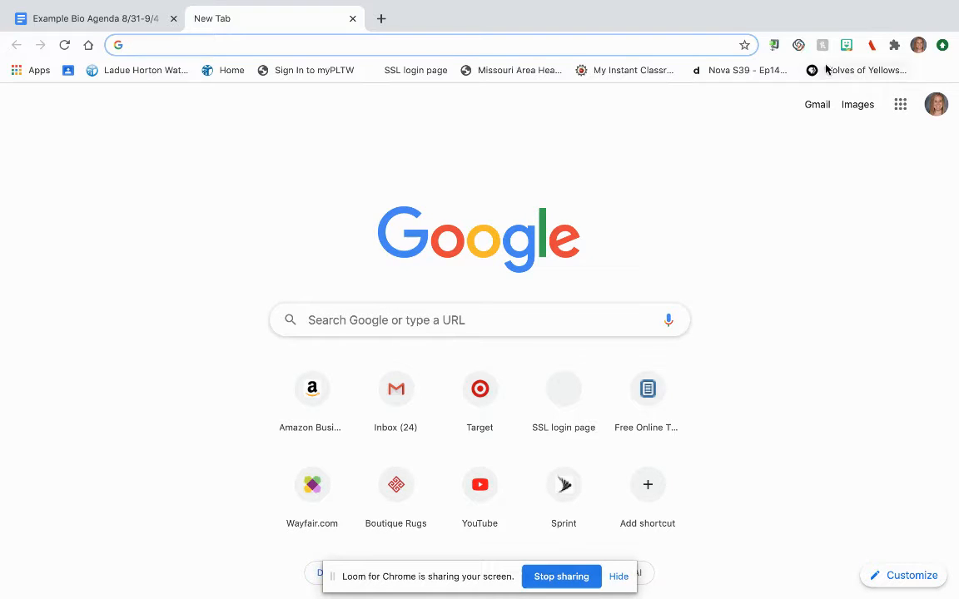
# Step: Open Google Drive from the Google apps and look through the folders and files in My Drive
pyautogui.click(900, 107)
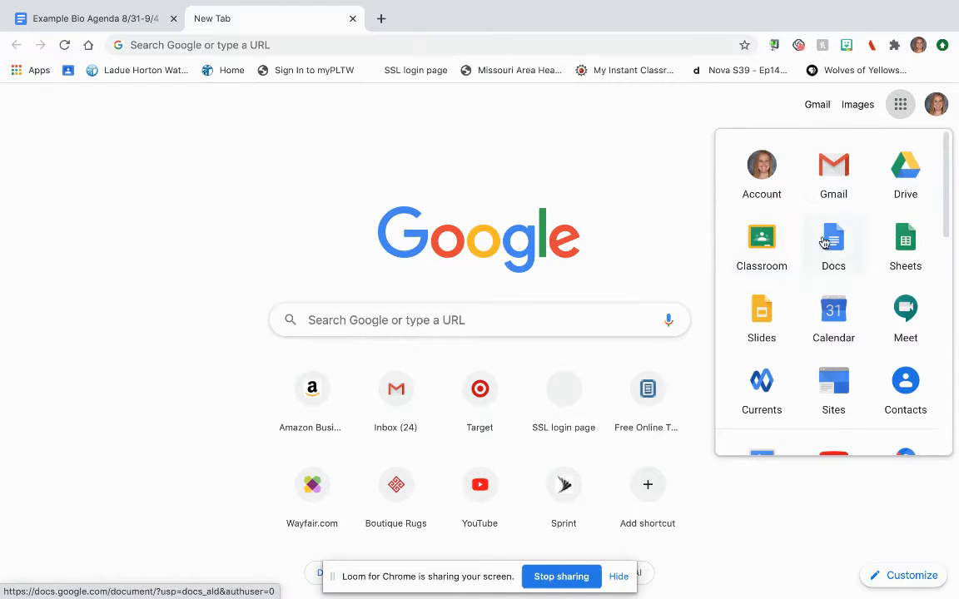
pyautogui.click(918, 169)
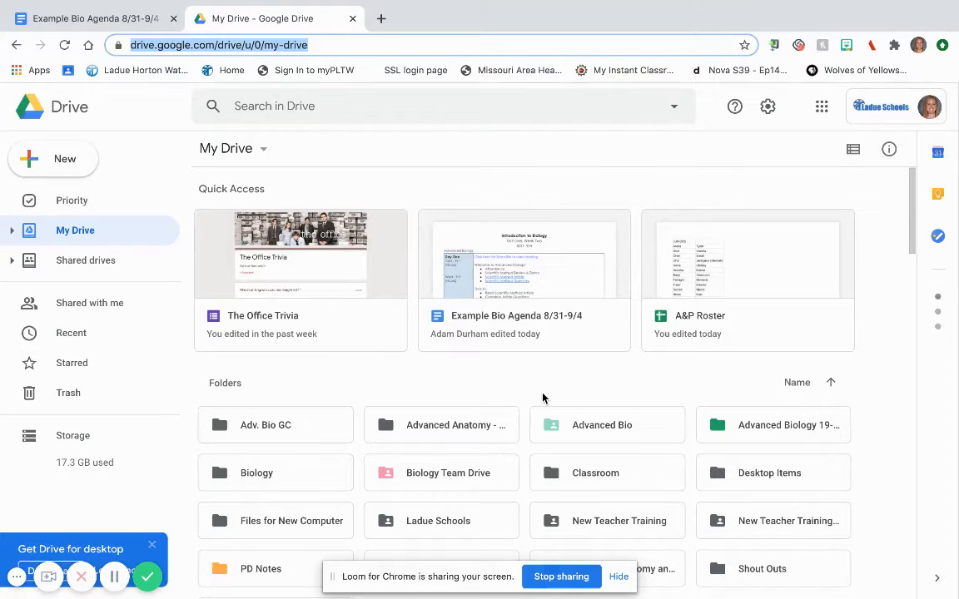
pyautogui.scroll(-5, 542, 398)
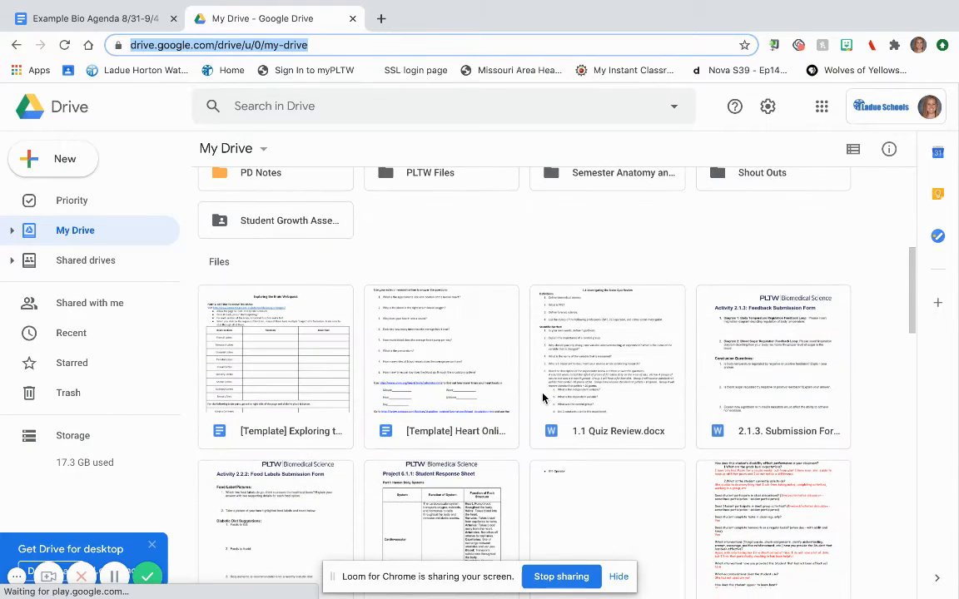
pyautogui.scroll(5, 542, 398)
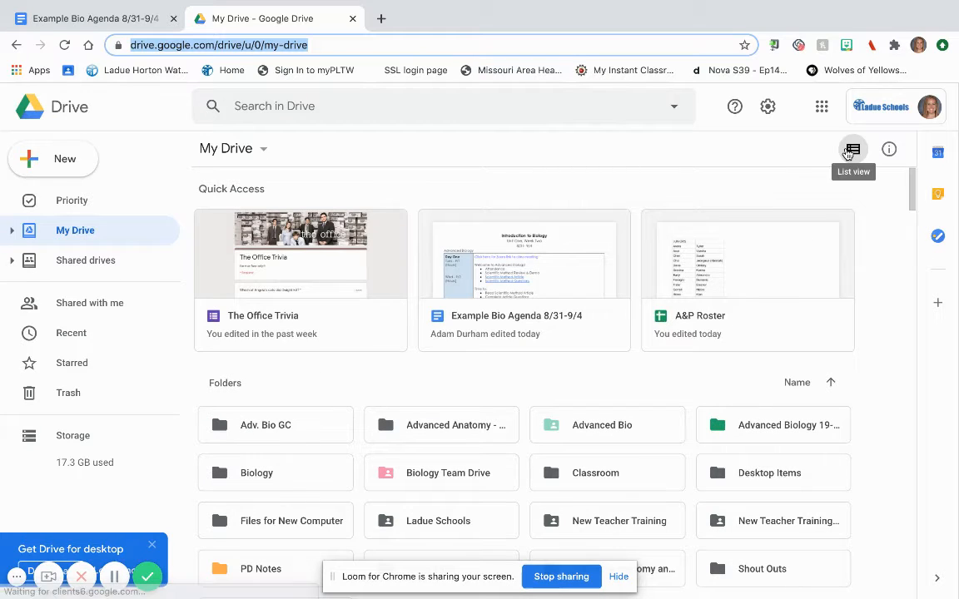
# Step: Switch My Drive to list view and browse the folders and files listed there
pyautogui.click(848, 152)
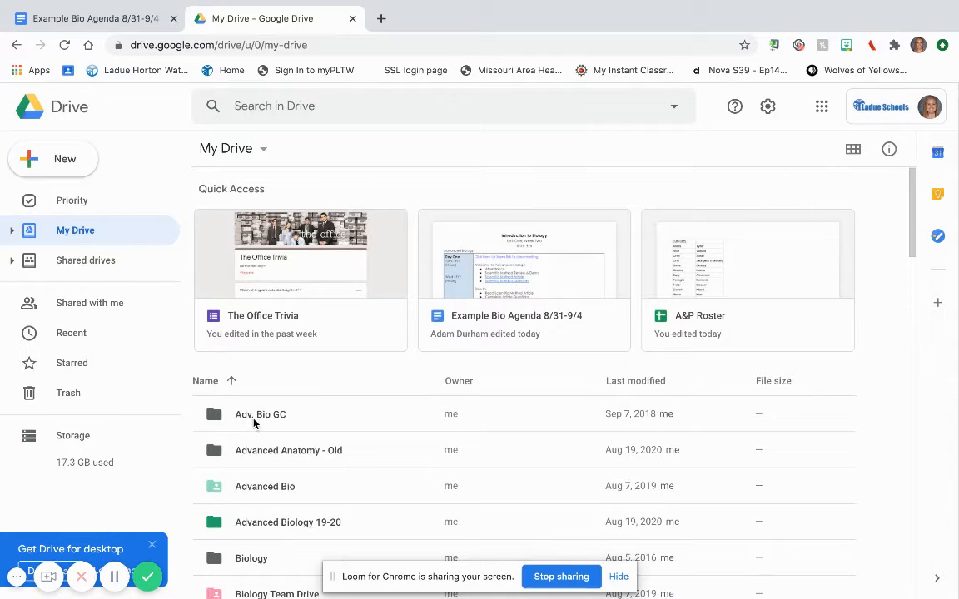
pyautogui.scroll(-10, 247, 484)
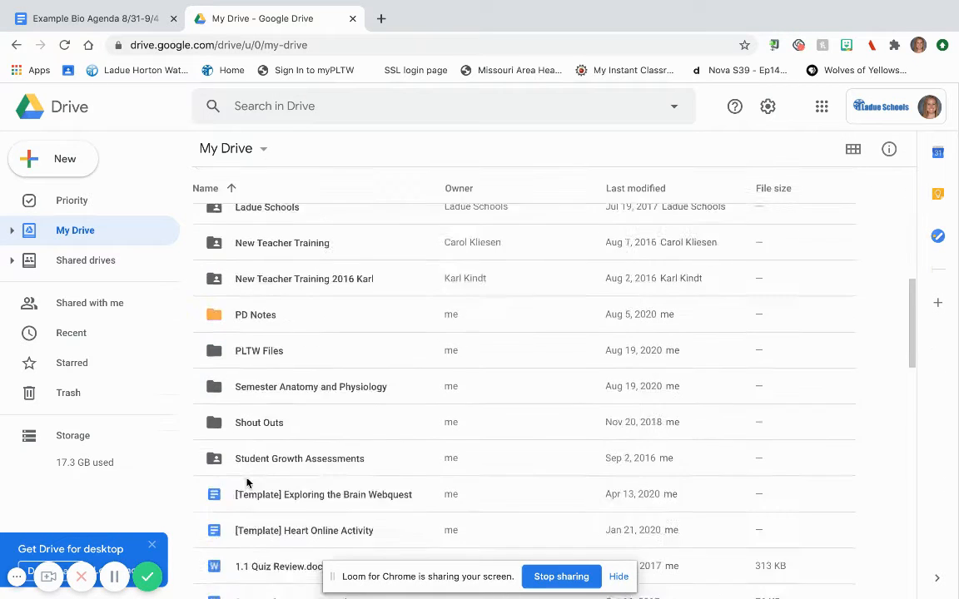
pyautogui.scroll(-5, 247, 483)
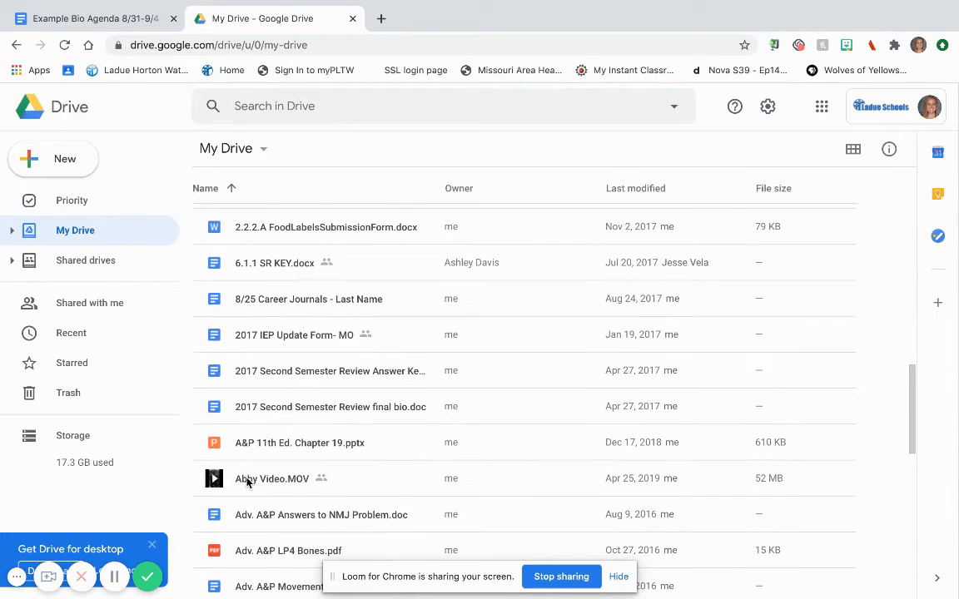
pyautogui.scroll(-2, 248, 483)
pyautogui.scroll(12, 247, 483)
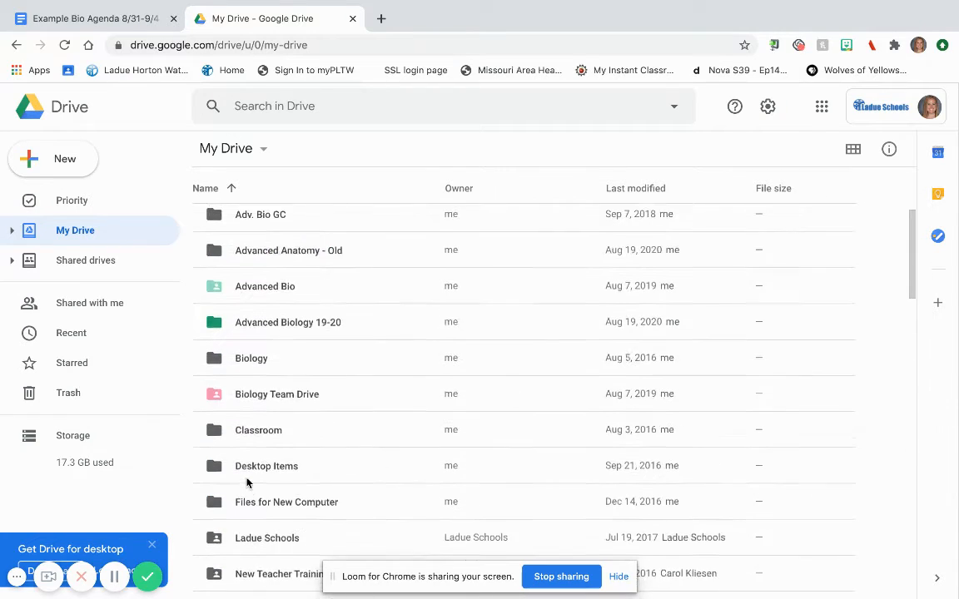
pyautogui.scroll(3, 247, 482)
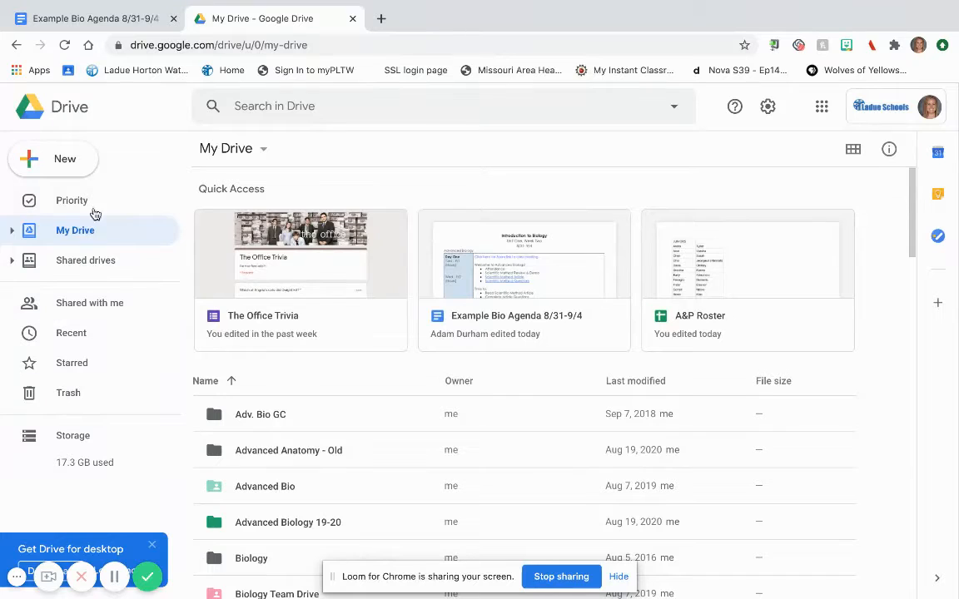
# Step: Return My Drive to grid view and look over the folder tiles and file thumbnails
pyautogui.click(854, 151)
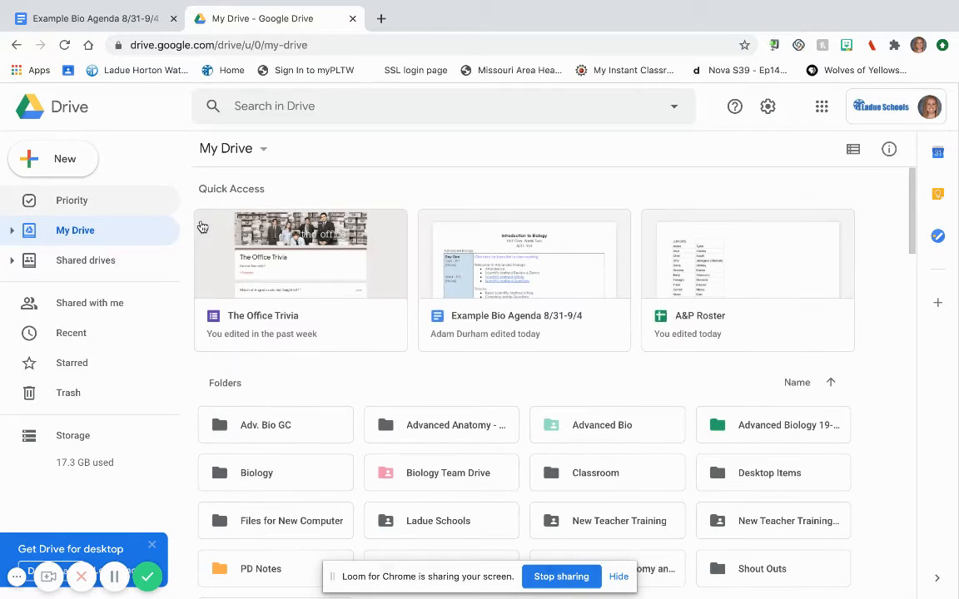
pyautogui.scroll(-3, 336, 443)
pyautogui.scroll(-2, 336, 447)
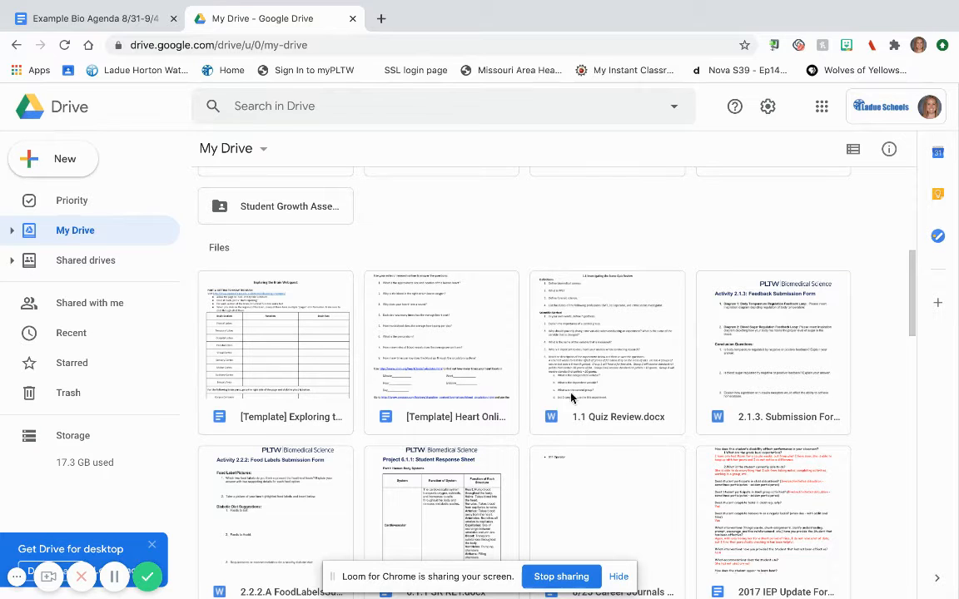
pyautogui.scroll(5, 585, 394)
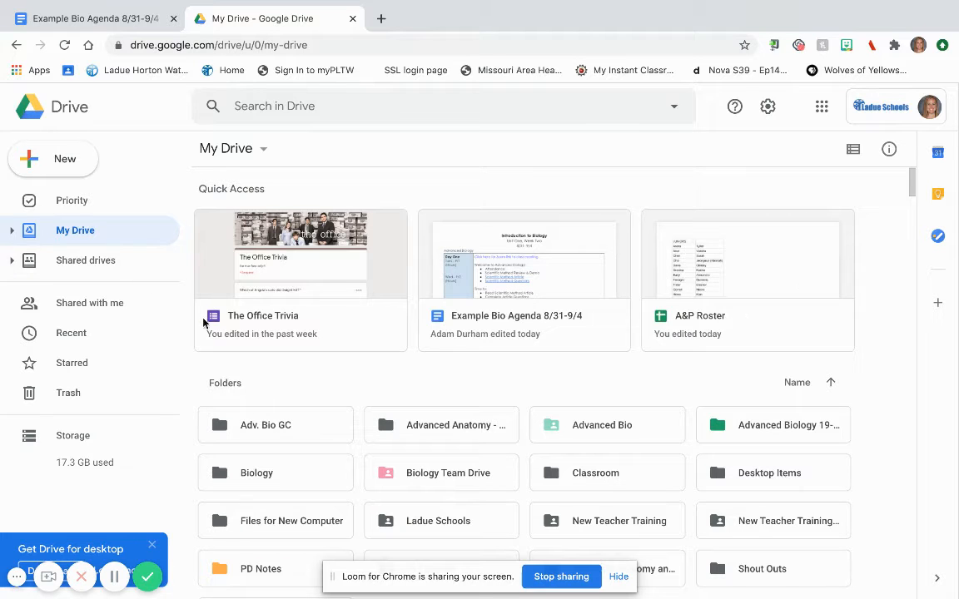
# Step: Expand the My Drive folder tree to view its folders, and collapse it again
pyautogui.click(12, 230)
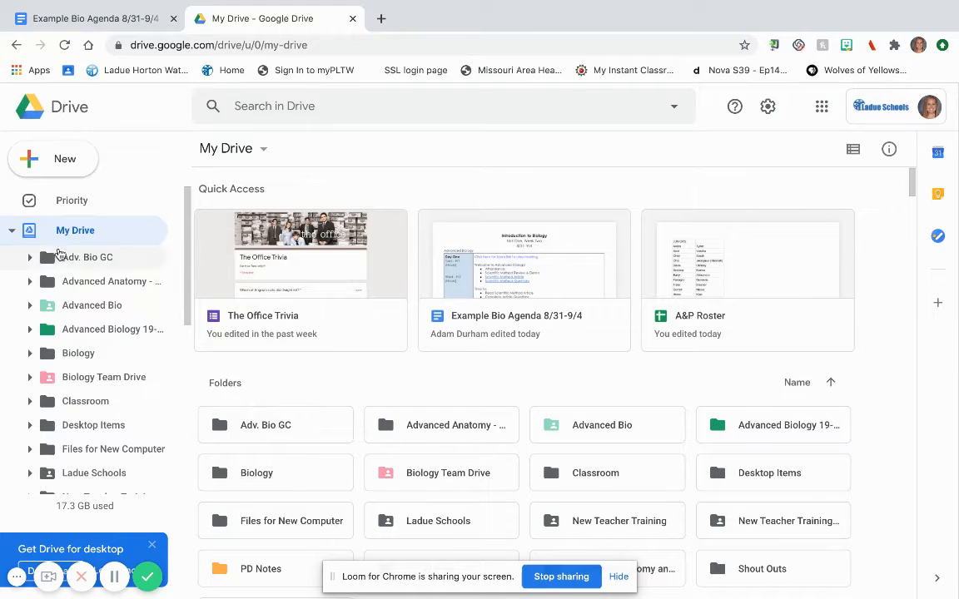
pyautogui.scroll(-5, 75, 416)
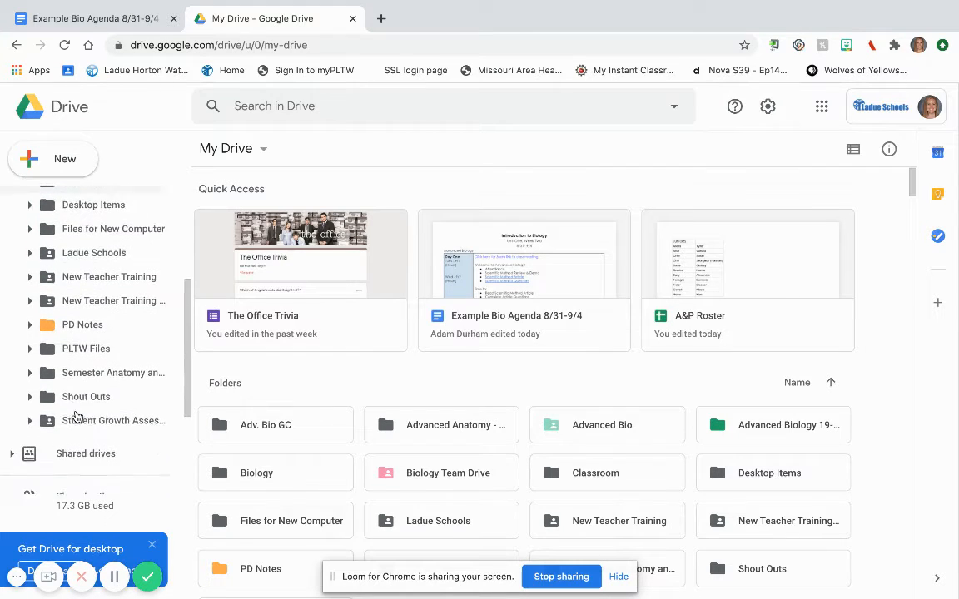
pyautogui.scroll(-1, 75, 416)
pyautogui.scroll(5, 75, 416)
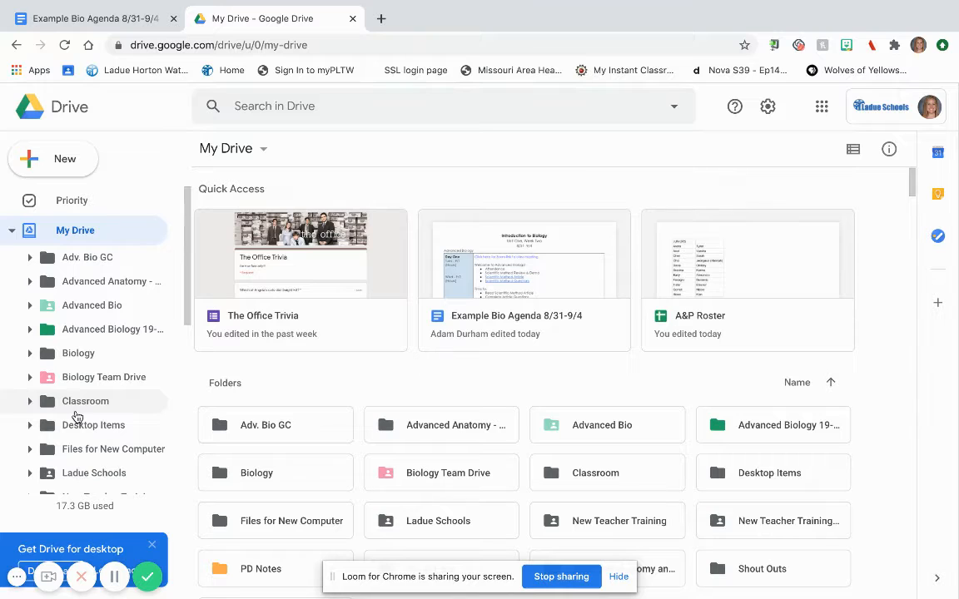
pyautogui.click(13, 232)
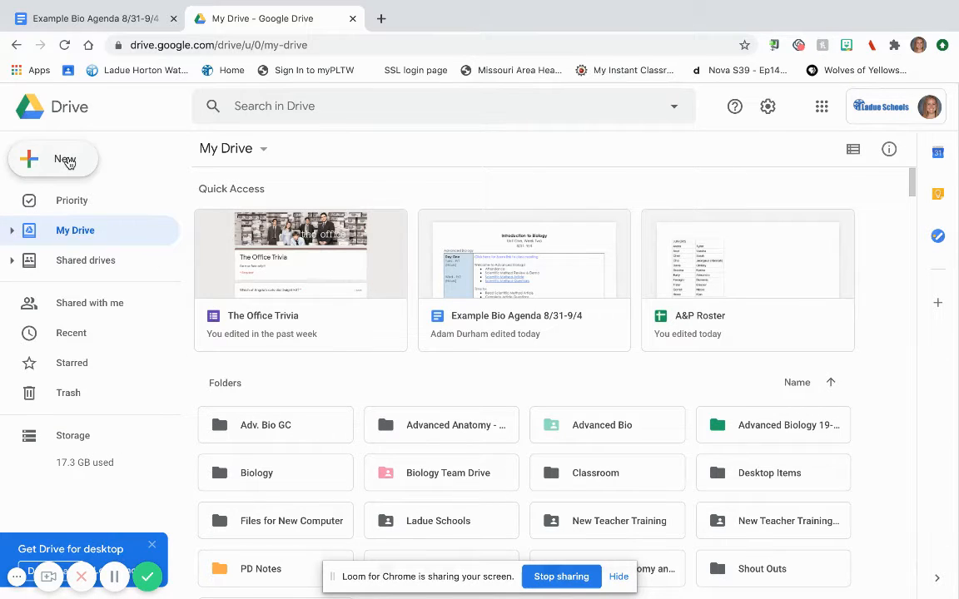
# Step: Create a new folder named "*Biology" in My Drive
pyautogui.click(41, 166)
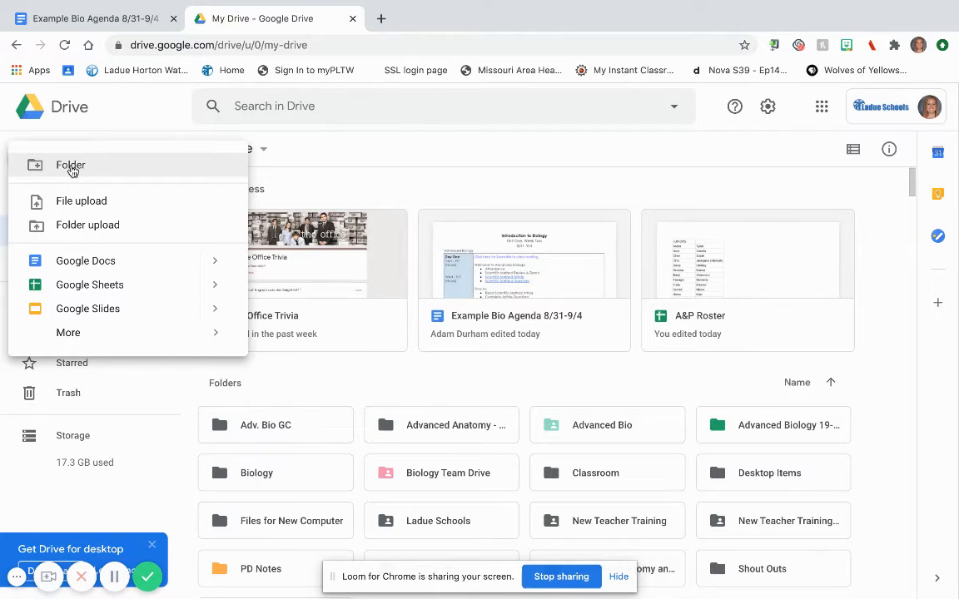
pyautogui.click(71, 167)
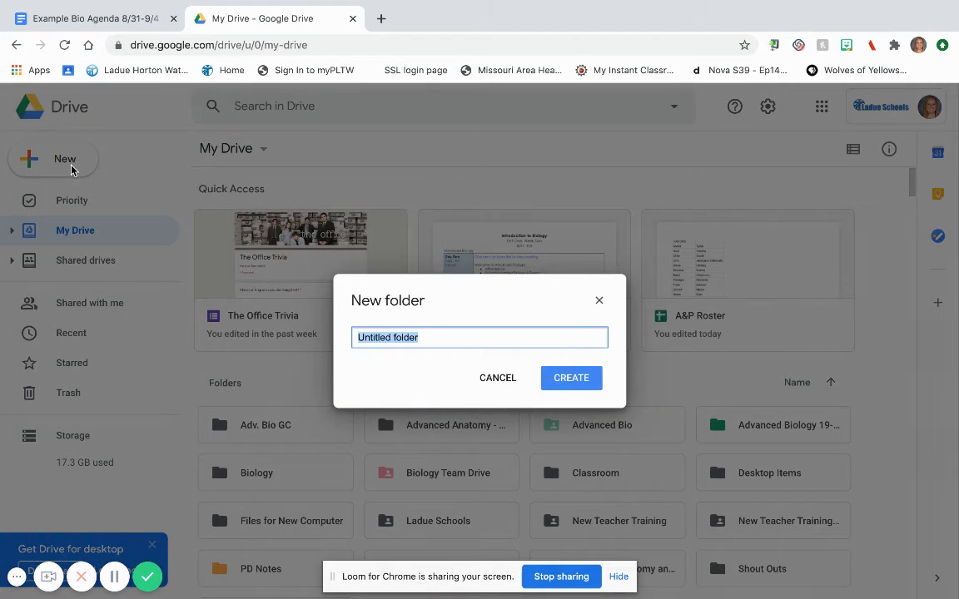
pyautogui.write('*')
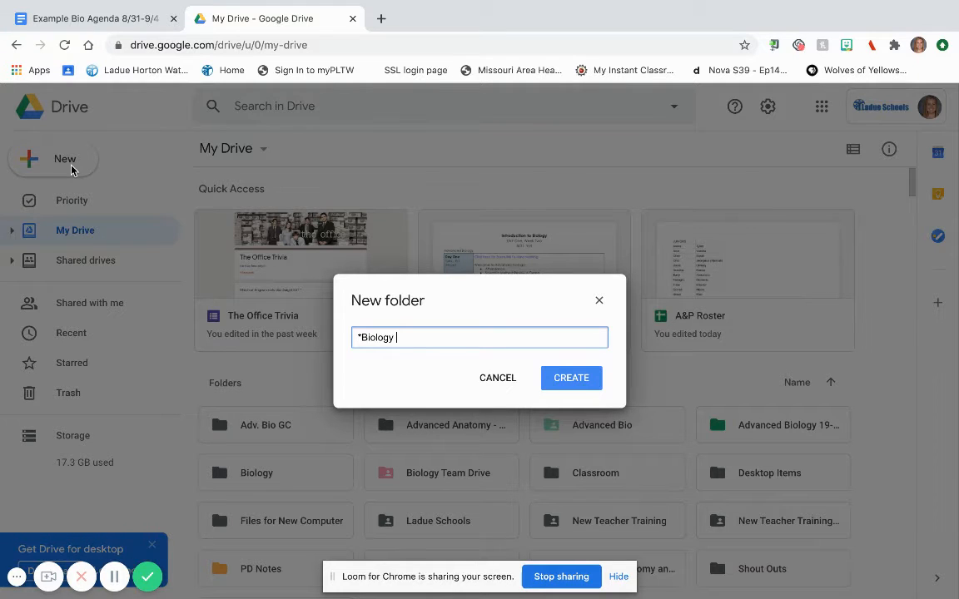
pyautogui.click(558, 380)
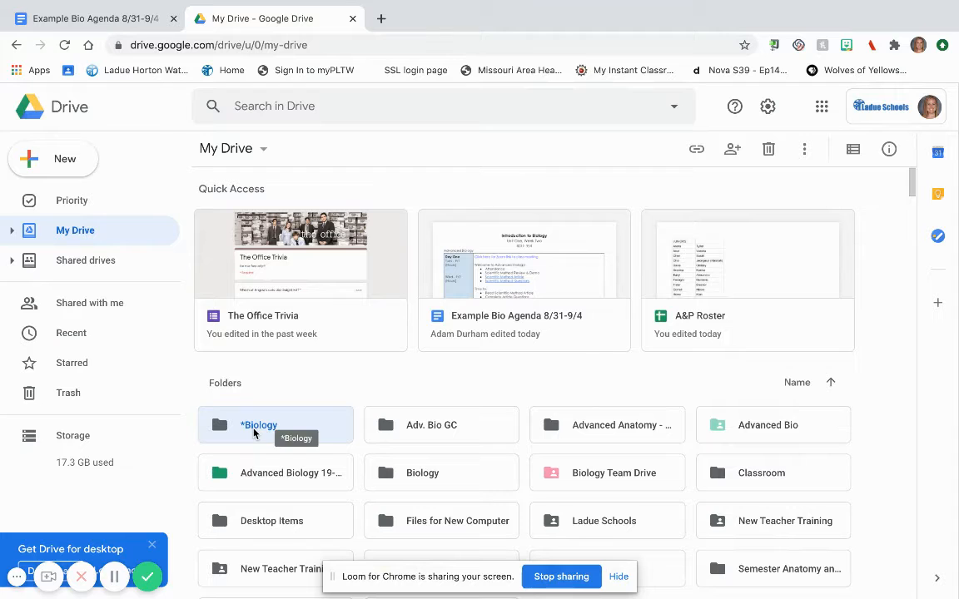
# Step: Change the color of the *Biology folder to dark green
pyautogui.rightClick(254, 432)
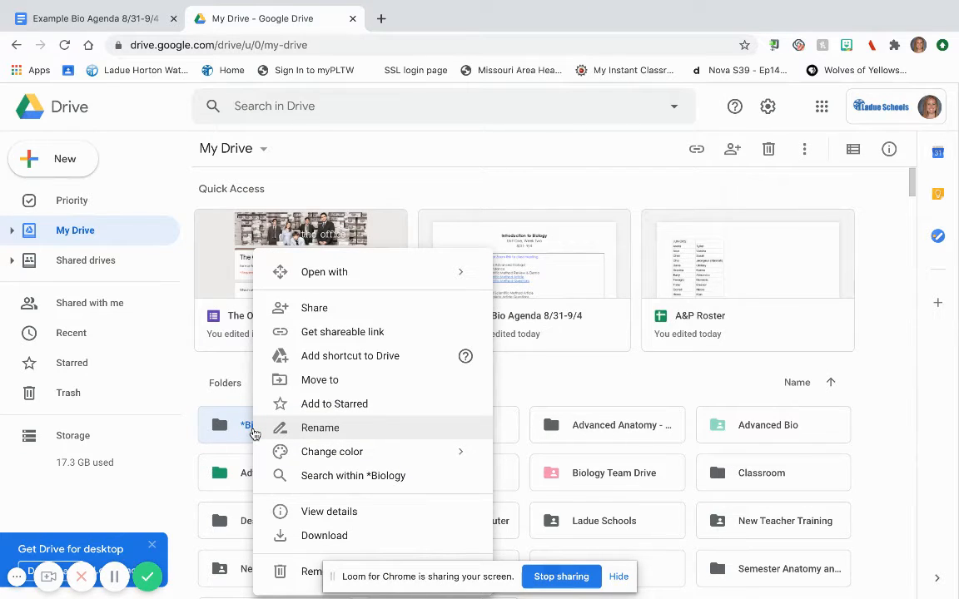
pyautogui.moveTo(317, 452)
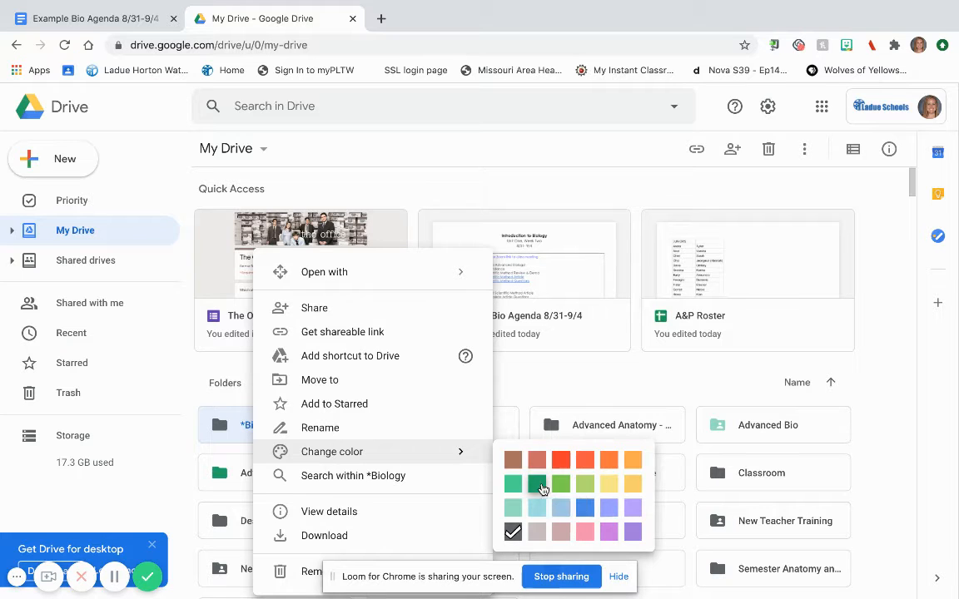
pyautogui.click(537, 485)
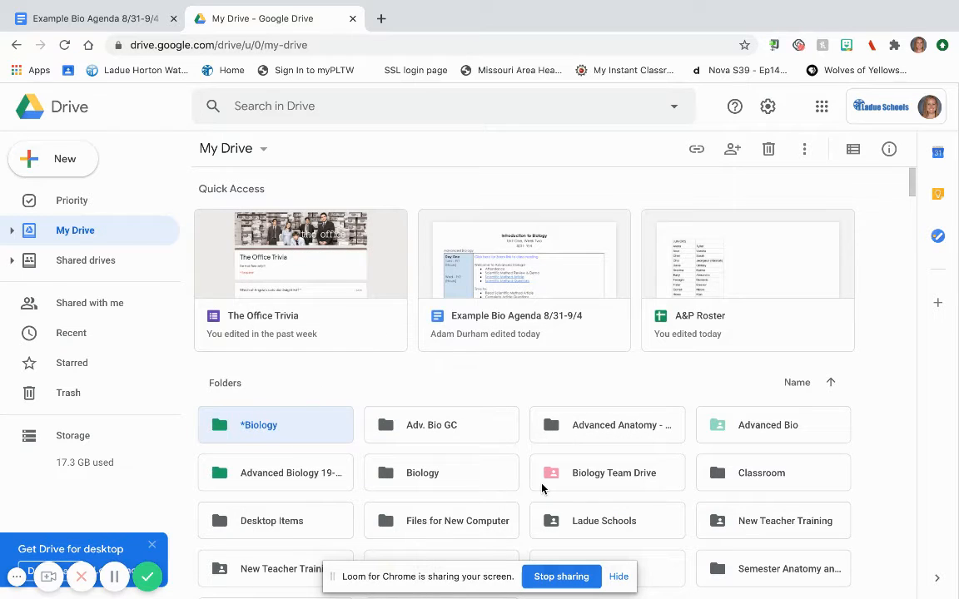
# Step: Open the *Biology folder and create a blank Google Docs document in it
pyautogui.doubleClick(310, 437)
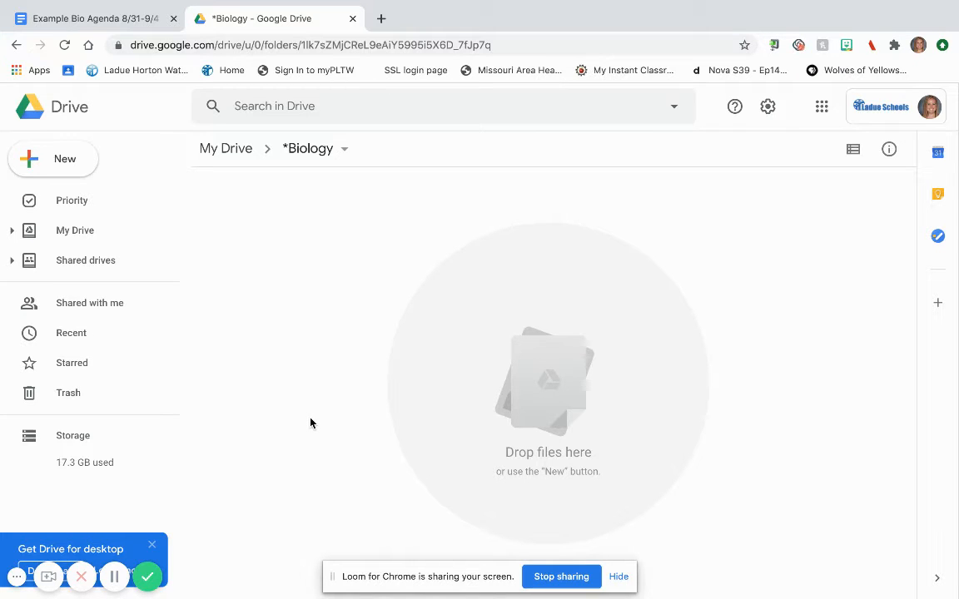
pyautogui.click(37, 161)
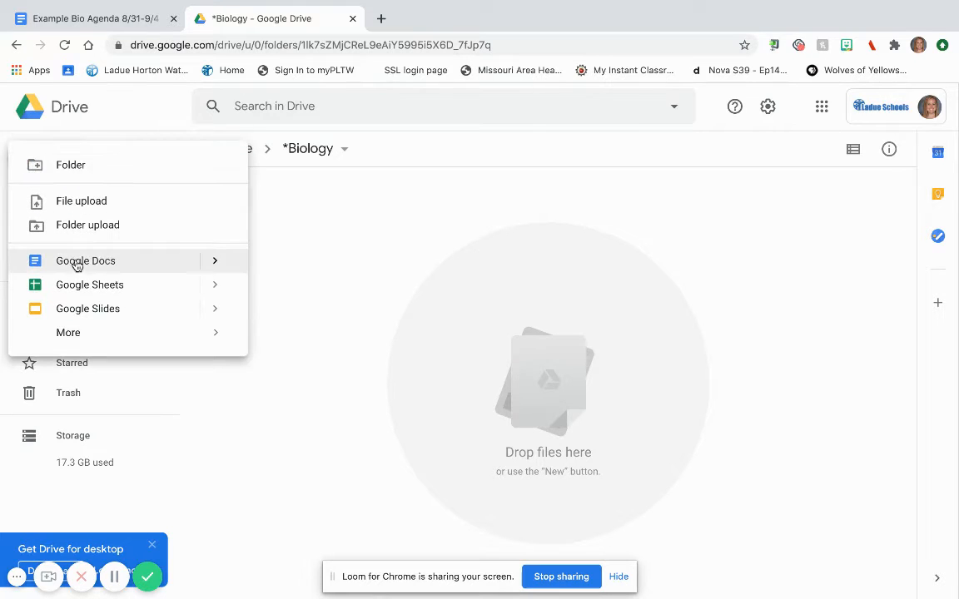
pyautogui.click(86, 259)
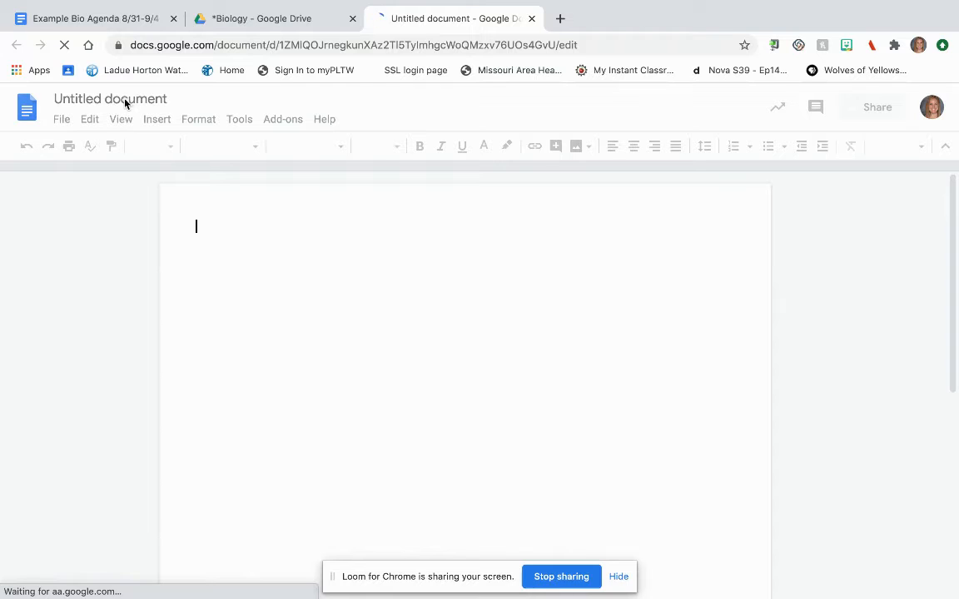
# Step: Title the new document "Scientific Method Notes" and close it
pyautogui.click(113, 99)
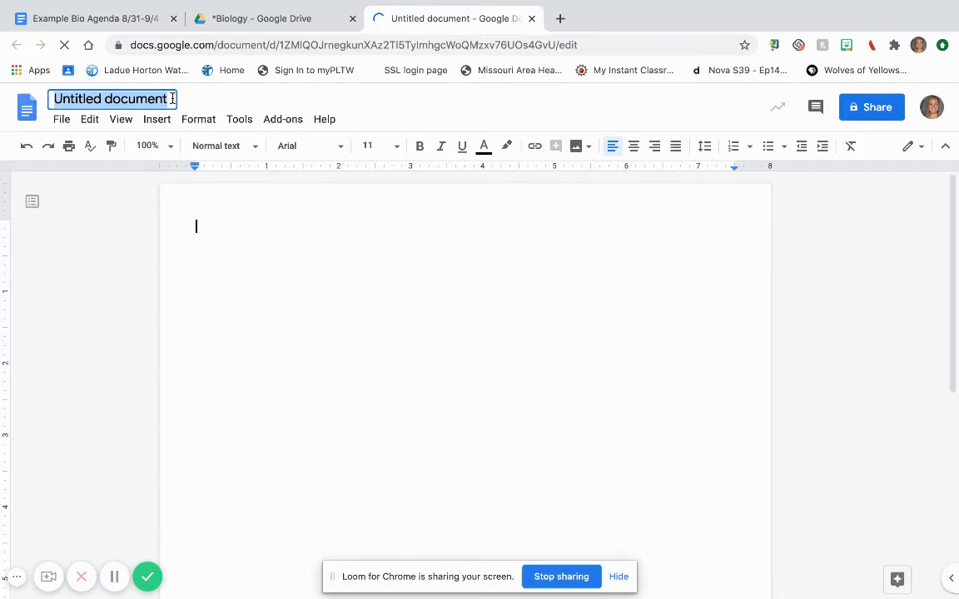
pyautogui.write('Scient')
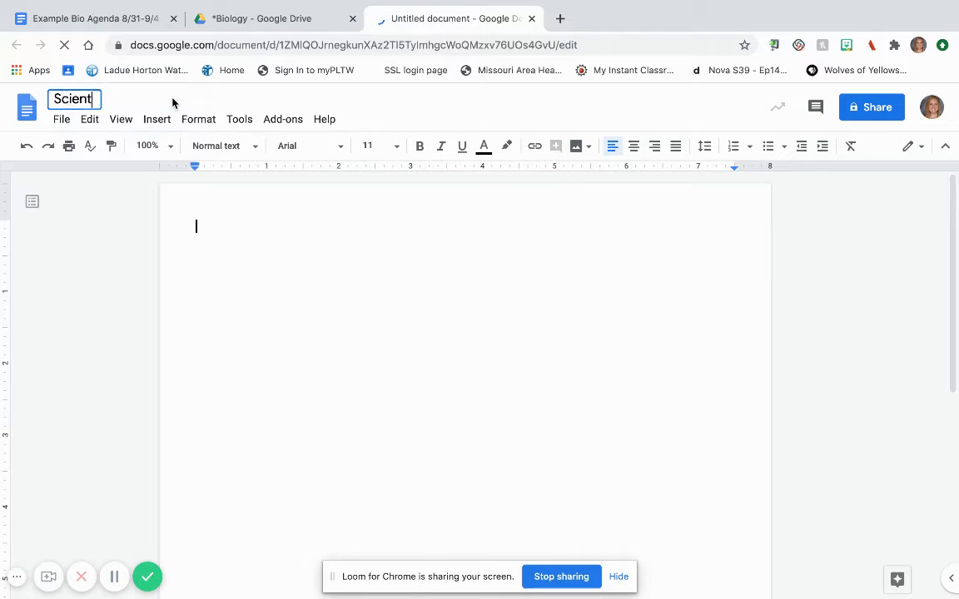
pyautogui.write('ific Metho')
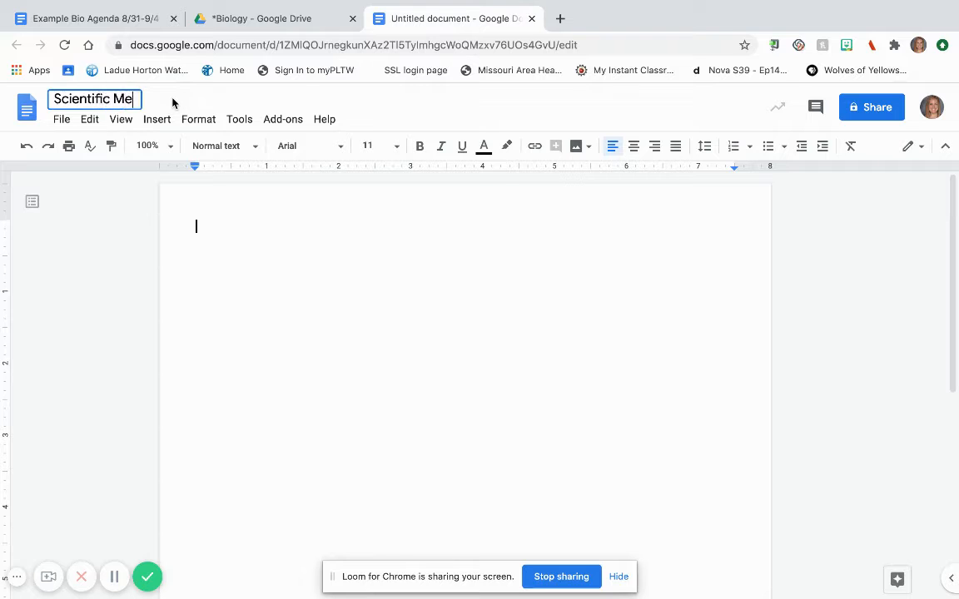
pyautogui.write('otes')
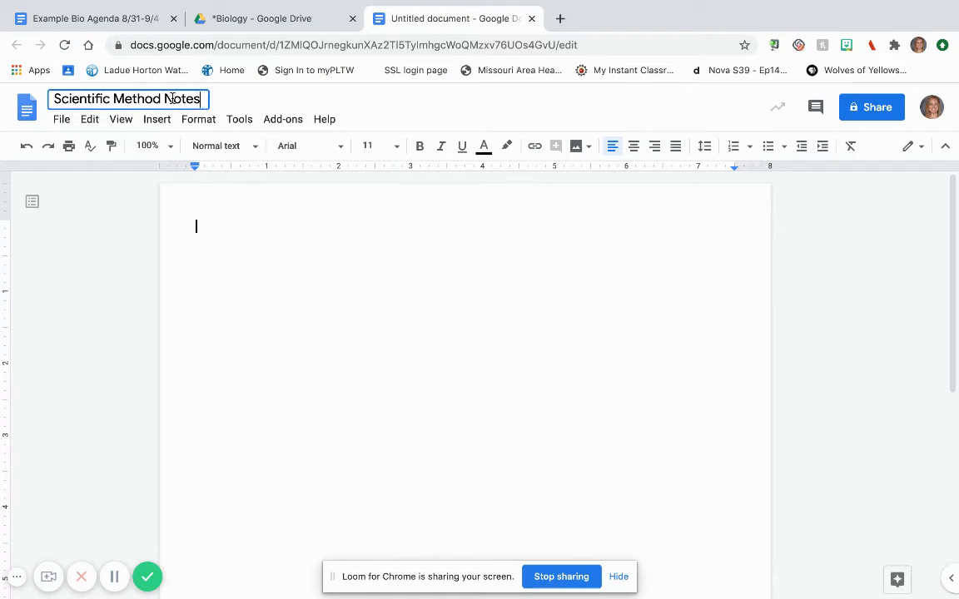
pyautogui.click(293, 267)
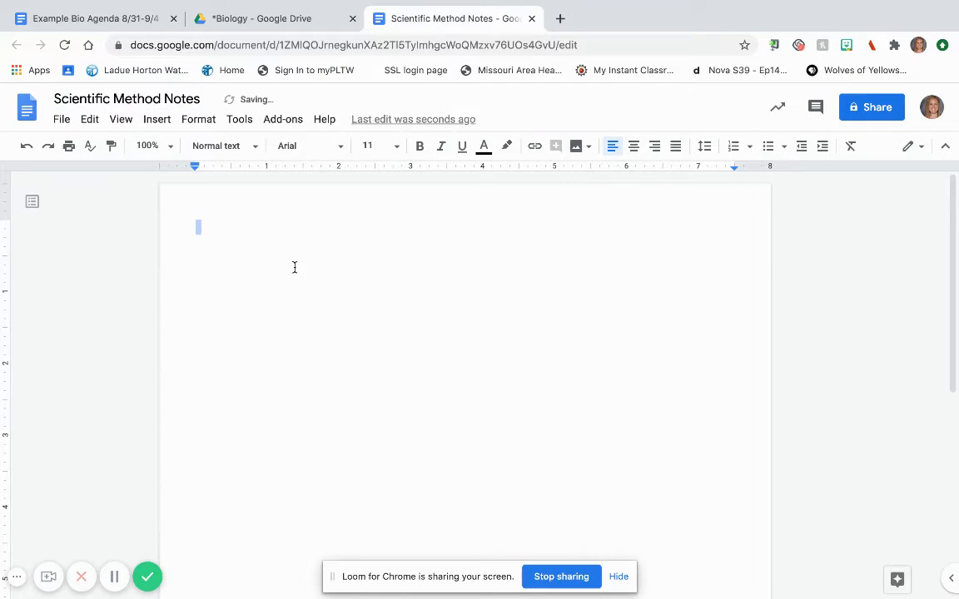
pyautogui.click(533, 19)
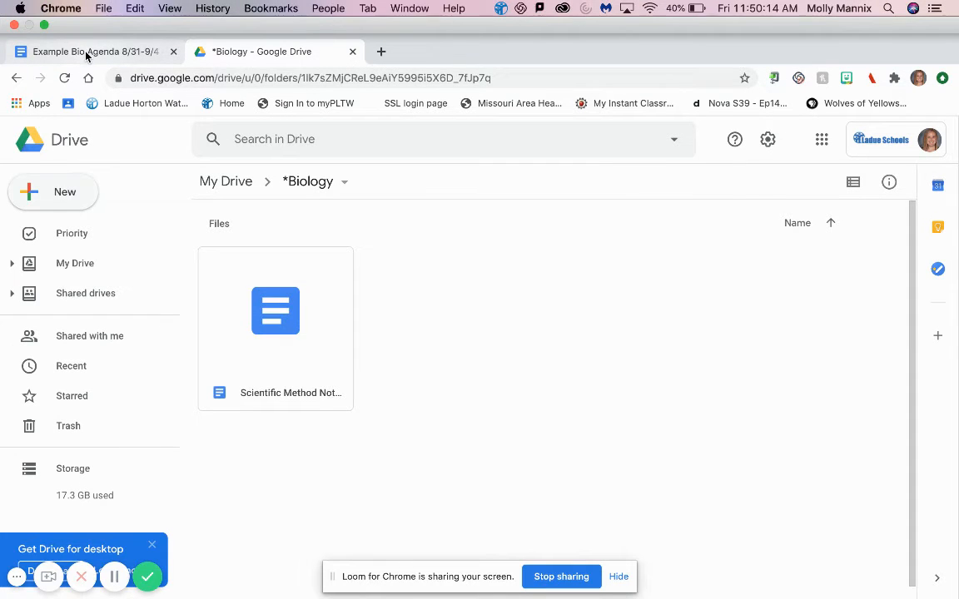
# Step: Switch to the Example Bio Agenda 8/31-9/4 document and examine the Day One entry with its Zoom class meeting link
pyautogui.click(85, 52)
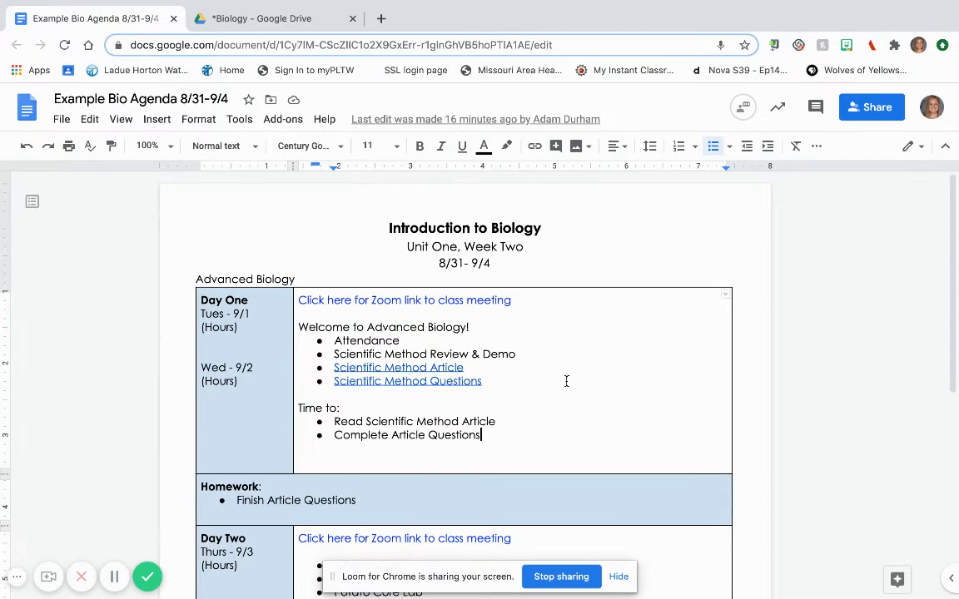
pyautogui.scroll(-2, 523, 407)
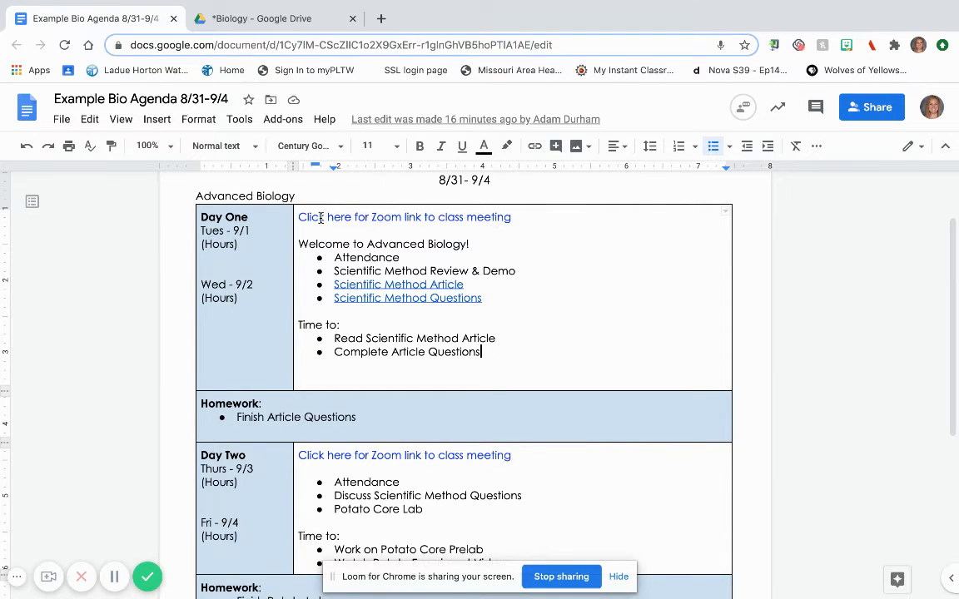
pyautogui.click(447, 217)
pyautogui.doubleClick(447, 217)
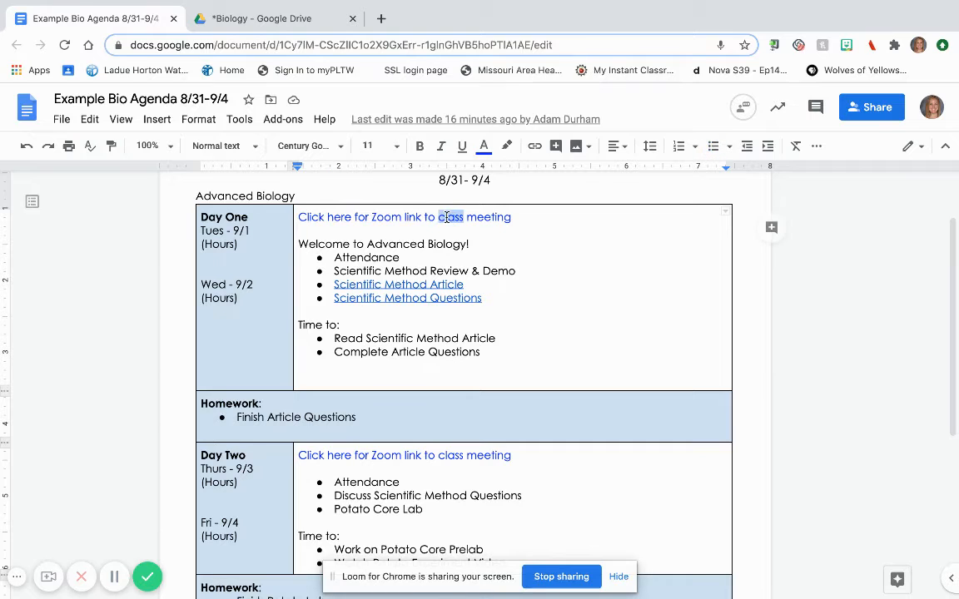
pyautogui.doubleClick(529, 312)
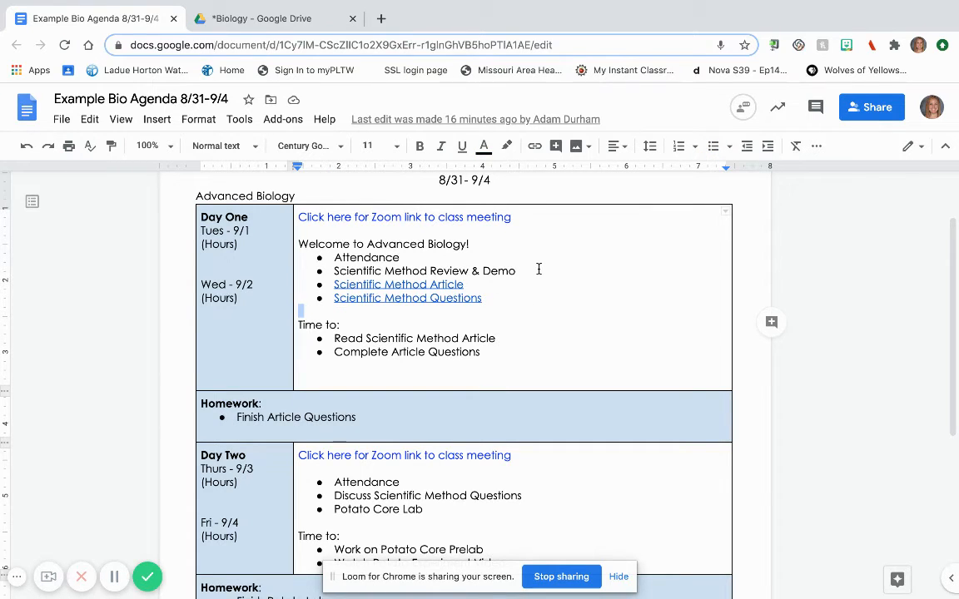
# Step: Preview the Scientific Method Article linked under Day One, open it as a full document and look through it
pyautogui.click(410, 284)
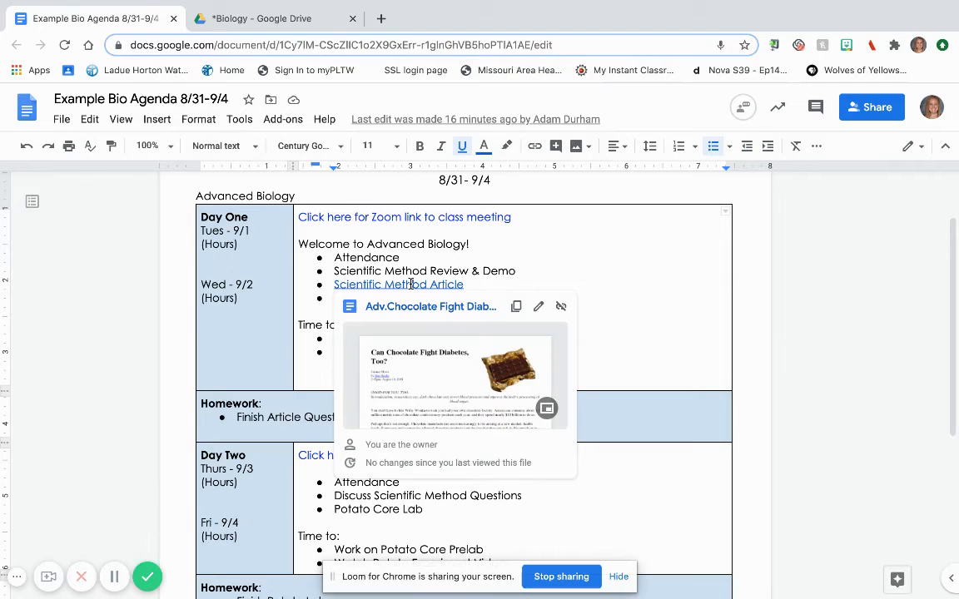
pyautogui.moveTo(429, 350)
pyautogui.click(435, 367)
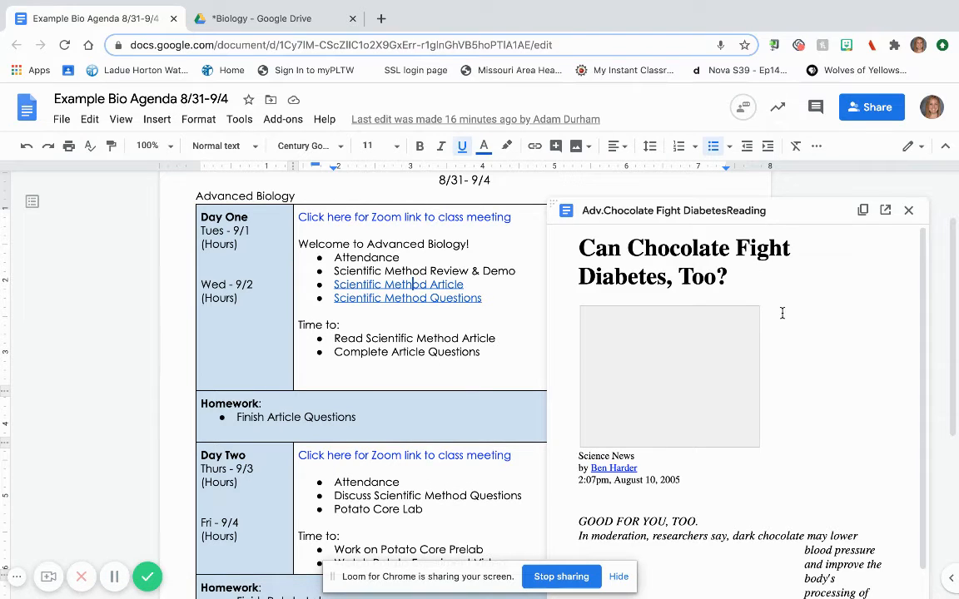
pyautogui.scroll(-3, 681, 458)
pyautogui.scroll(3, 679, 457)
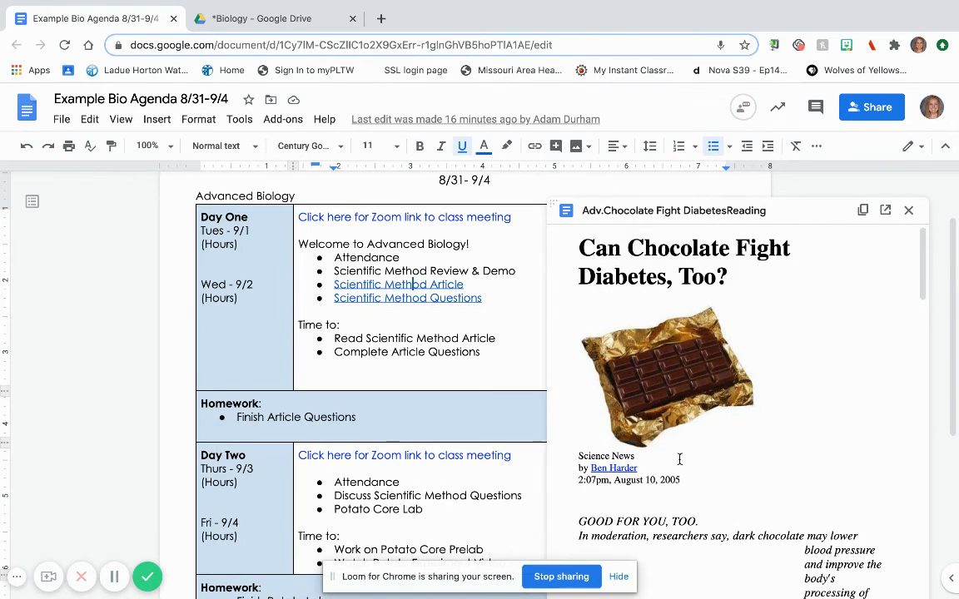
pyautogui.click(885, 211)
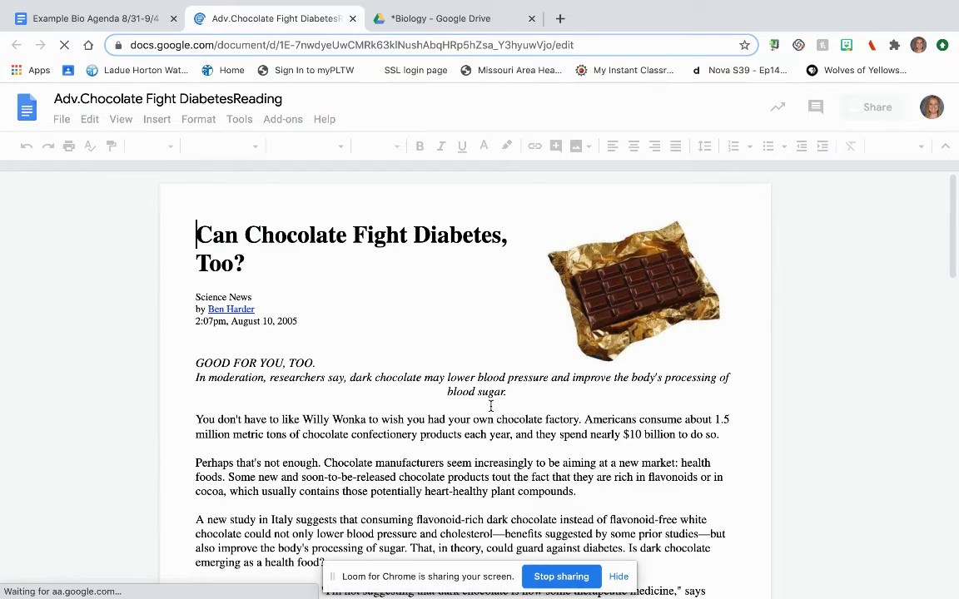
pyautogui.scroll(-2, 491, 406)
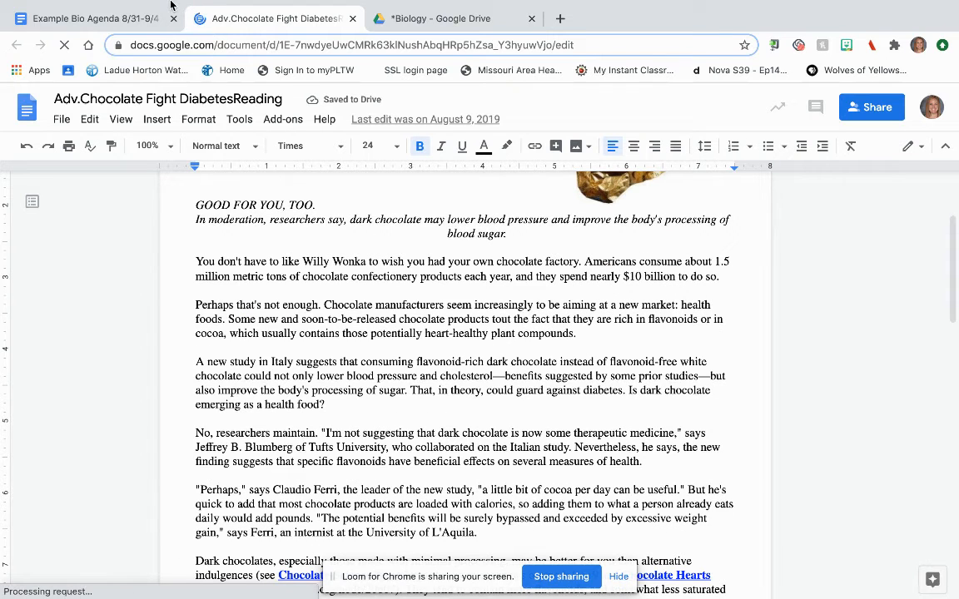
# Step: Return to the agenda, close the article preview and open the linked Scientific Method Questions document
pyautogui.click(104, 23)
pyautogui.click(908, 210)
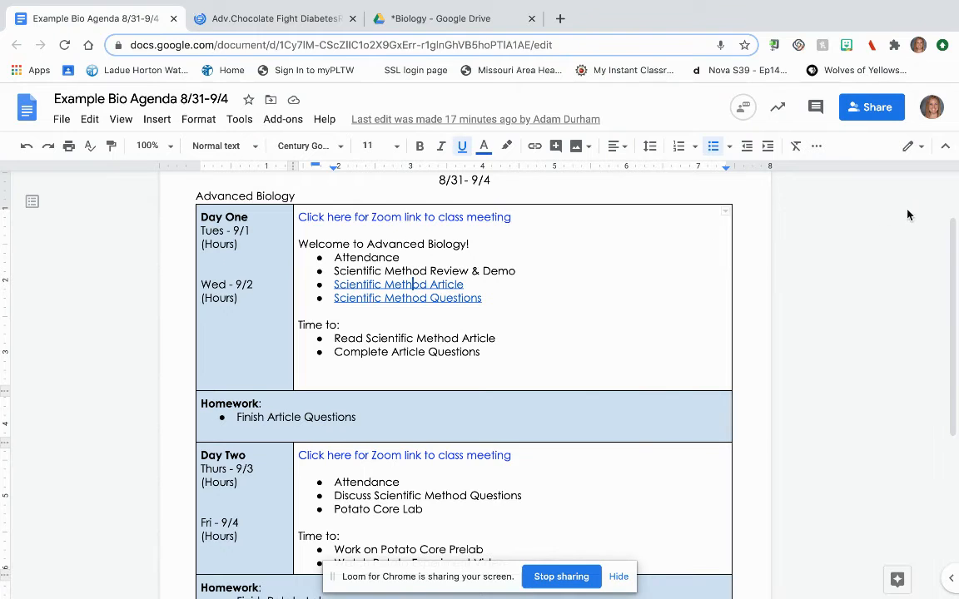
pyautogui.click(386, 298)
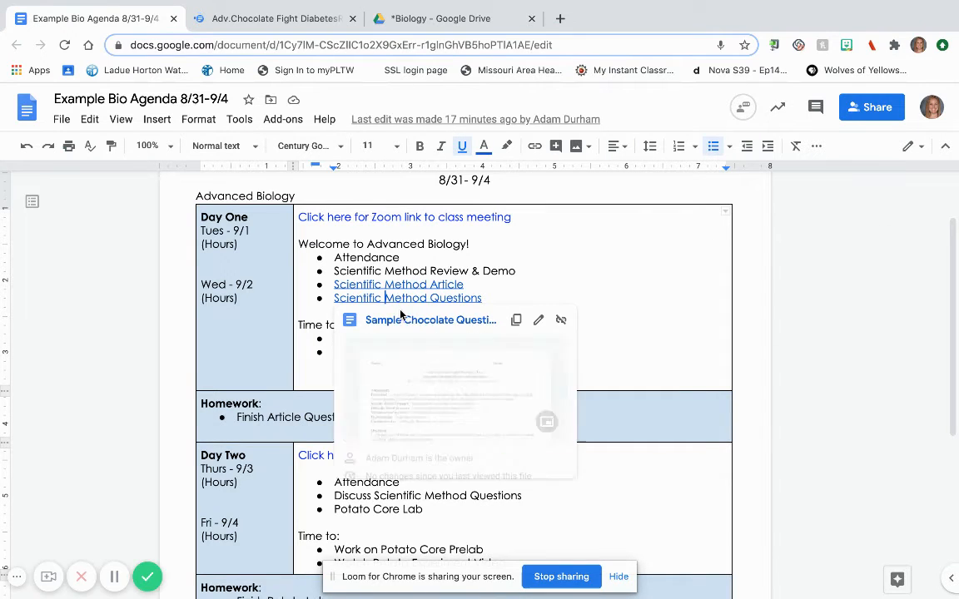
pyautogui.click(402, 322)
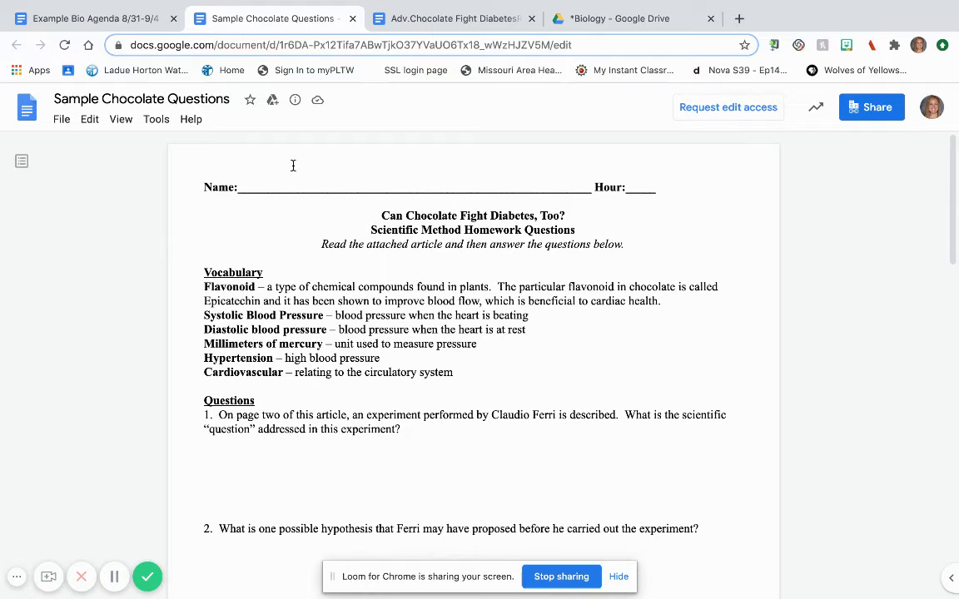
# Step: Start a copy of the Sample Chocolate Questions document and name it "LastName FirstName Sample Chocolate Questions"
pyautogui.click(64, 121)
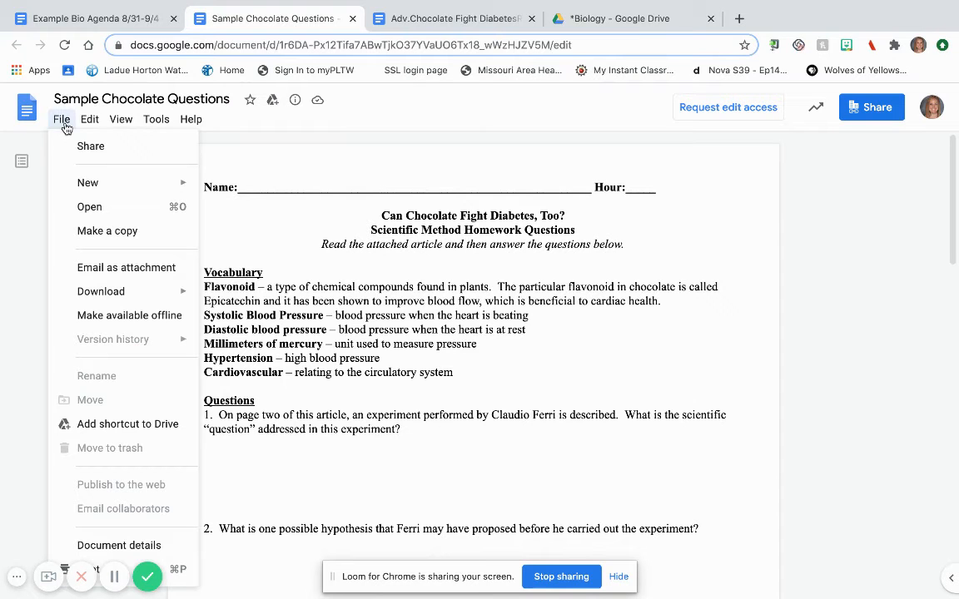
pyautogui.click(92, 231)
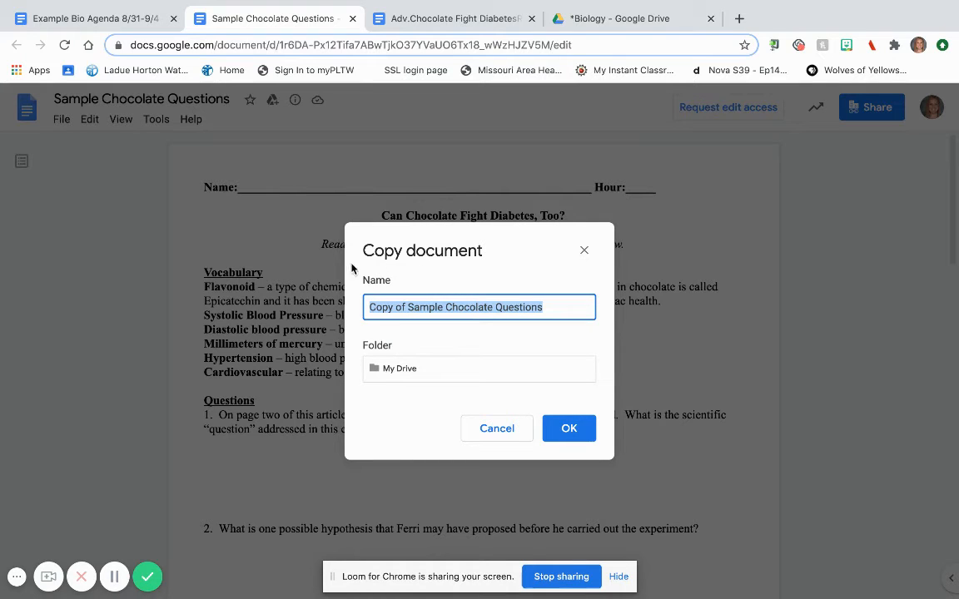
pyautogui.click(408, 309)
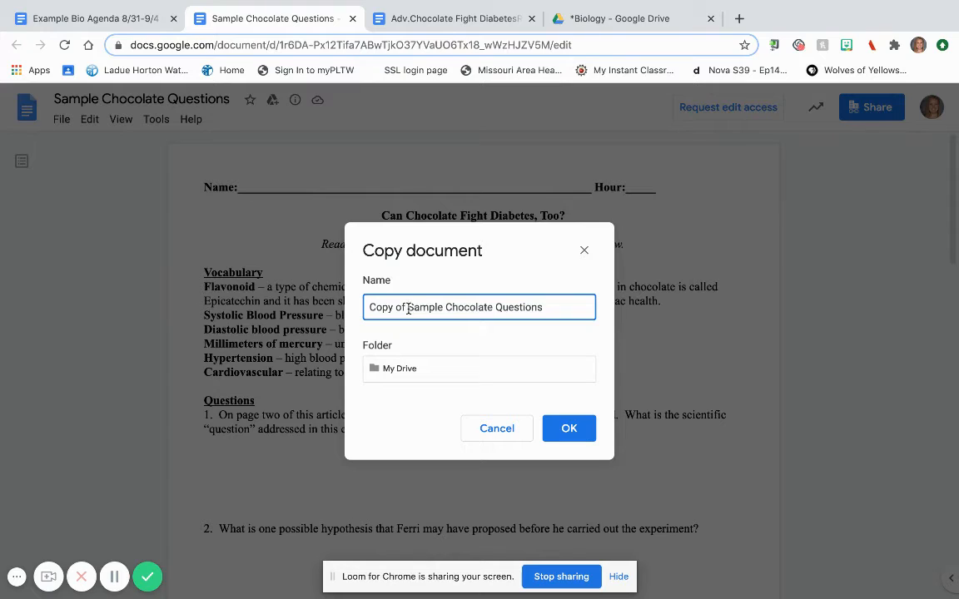
pyautogui.press('BackSpace')
pyautogui.press('BackSpace')
pyautogui.press('BackSpace')
pyautogui.press('BackSpace')
pyautogui.press('BackSpace')
pyautogui.press('BackSpace')
pyautogui.press('BackSpace')
pyautogui.press('BackSpace')
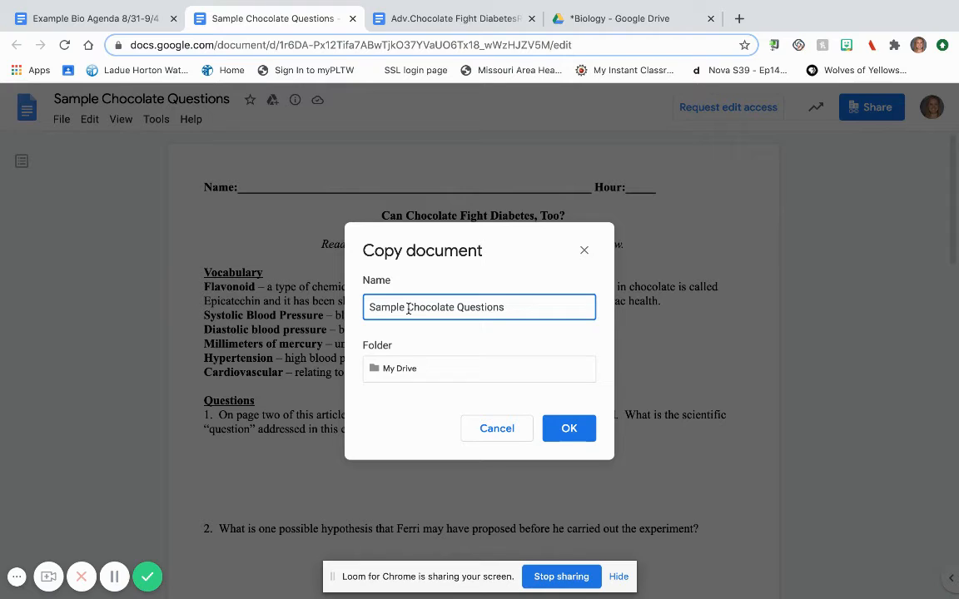
pyautogui.write('L')
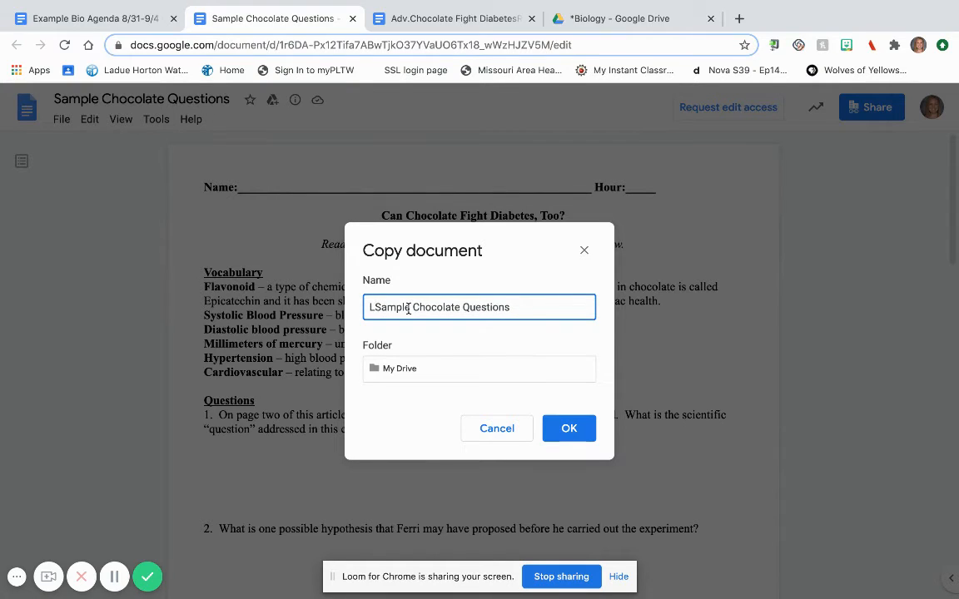
pyautogui.write('ast')
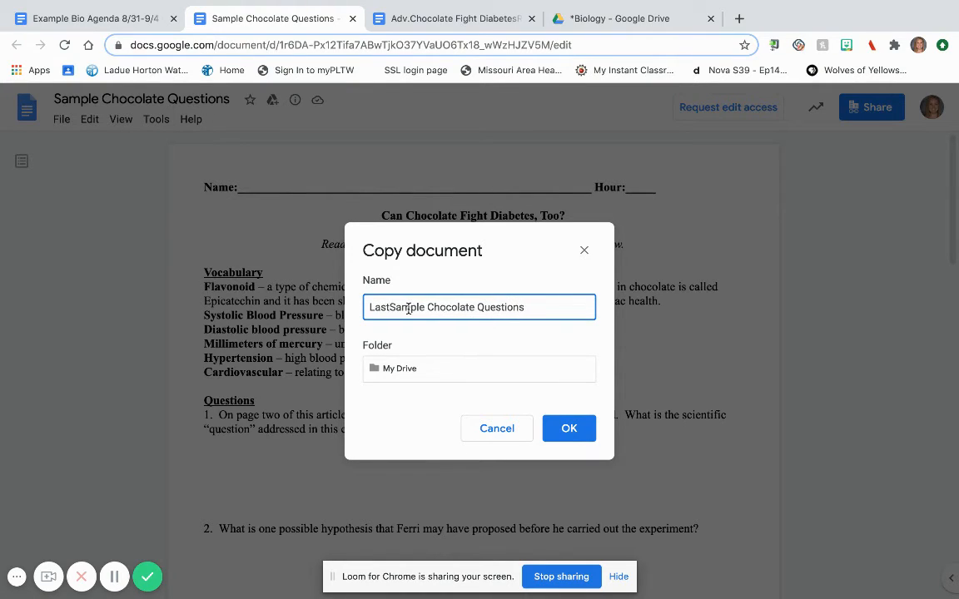
pyautogui.write('Name Firs')
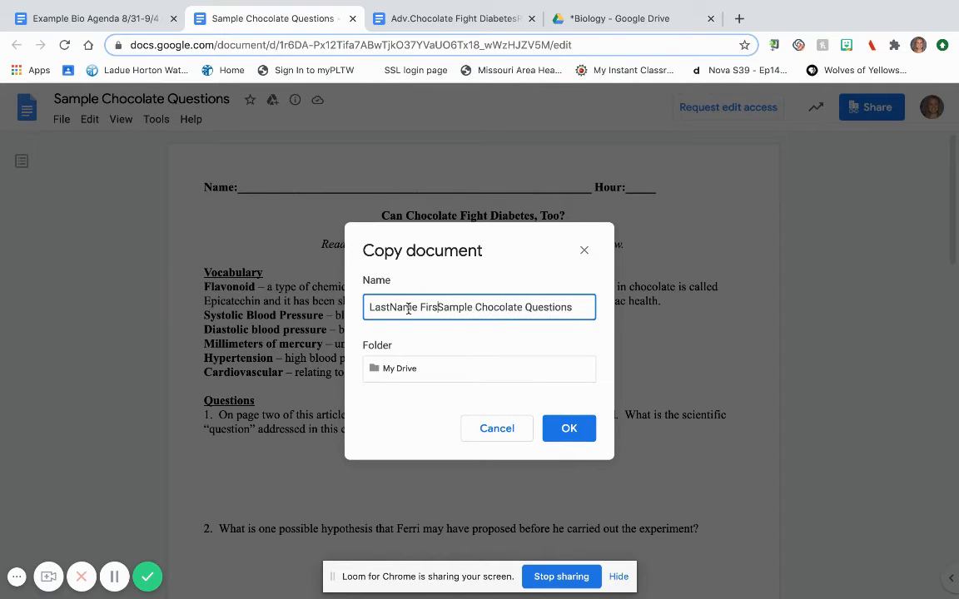
pyautogui.write('tName')
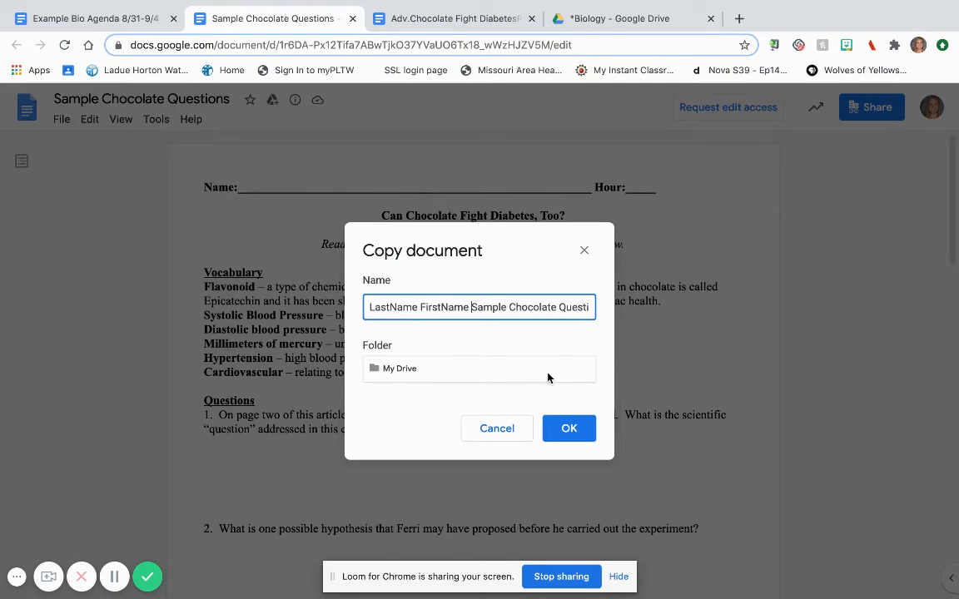
# Step: Set the copy's destination to the *Biology folder in My Drive and create the copy
pyautogui.click(392, 373)
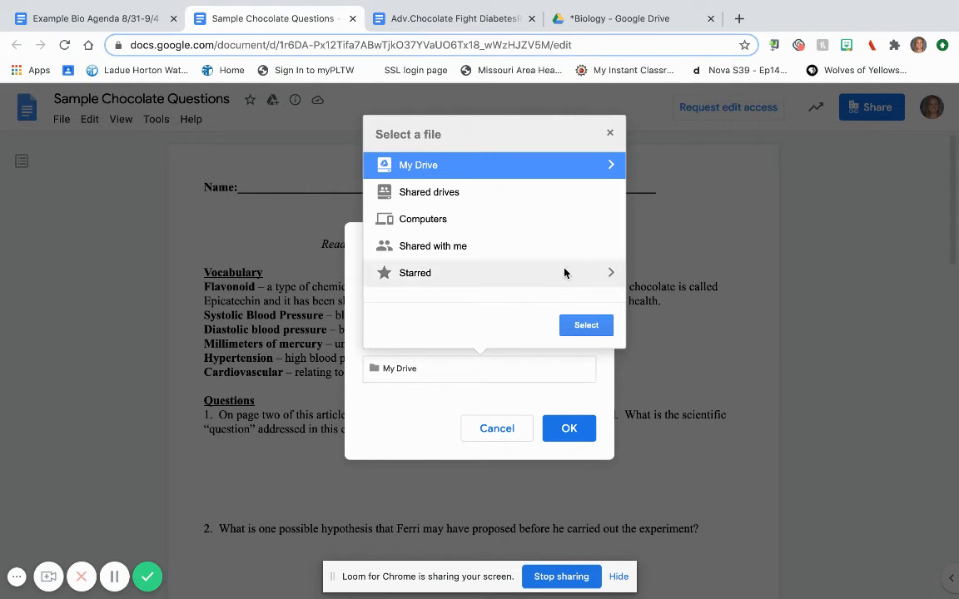
pyautogui.click(611, 164)
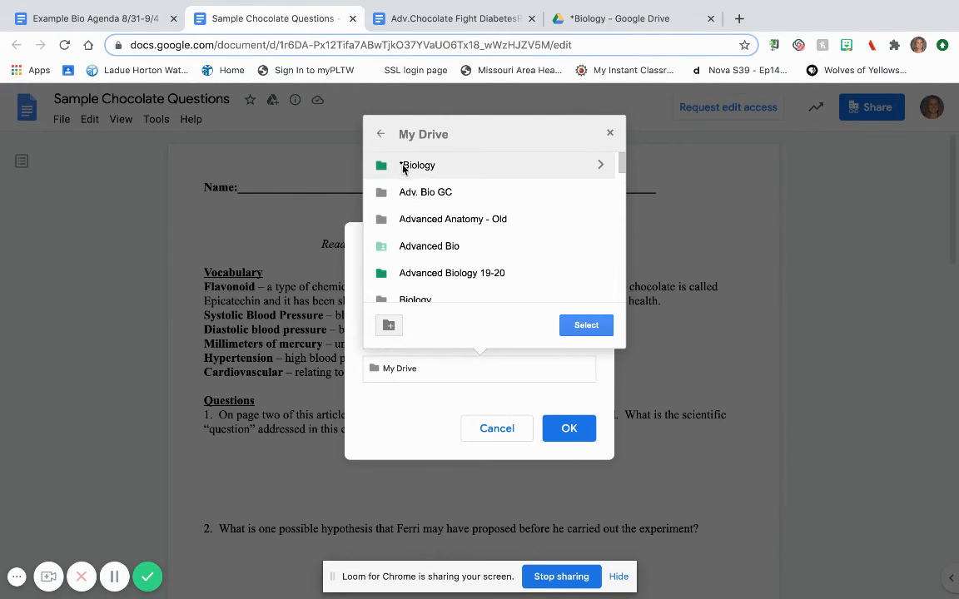
pyautogui.click(600, 165)
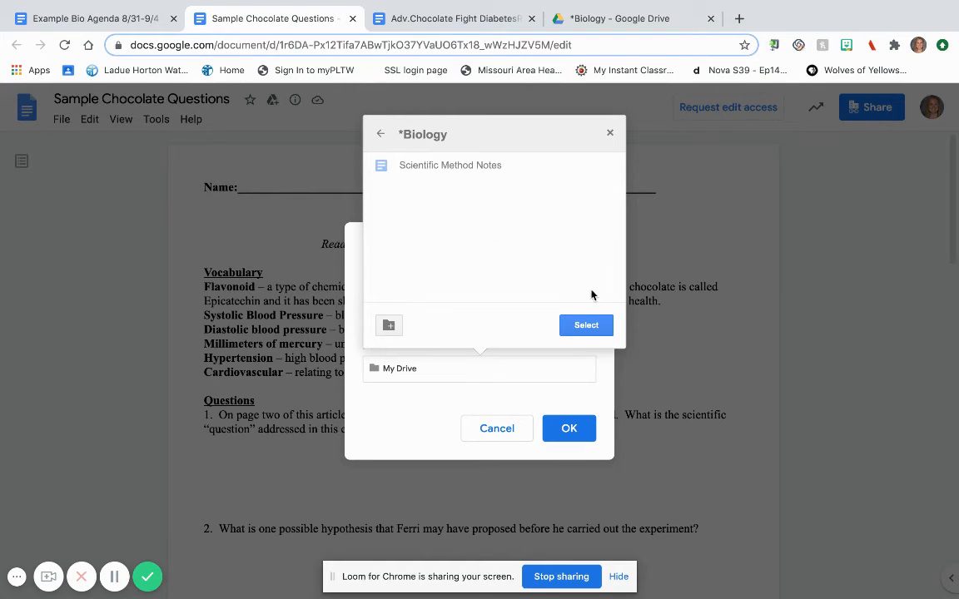
pyautogui.click(573, 328)
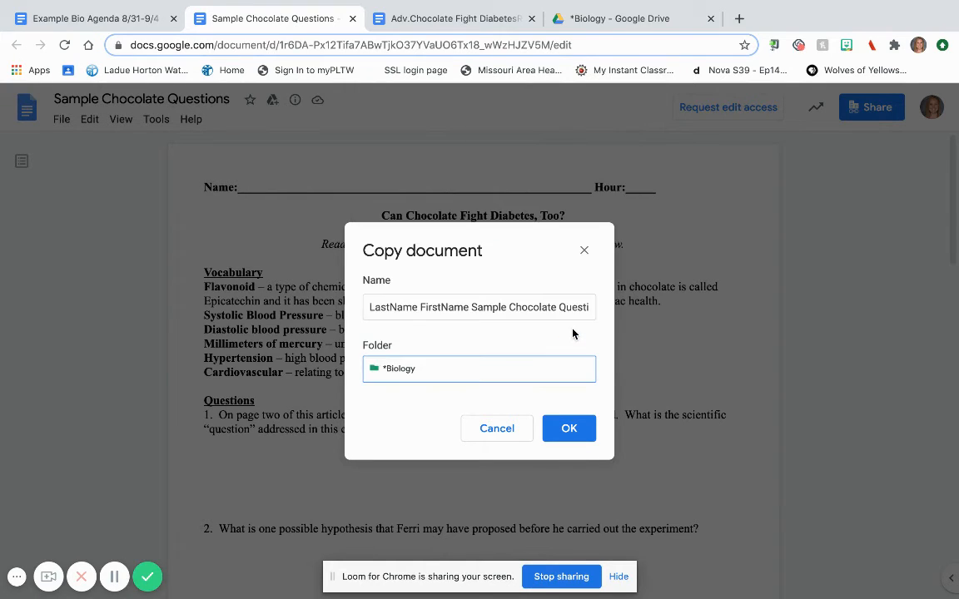
pyautogui.click(582, 430)
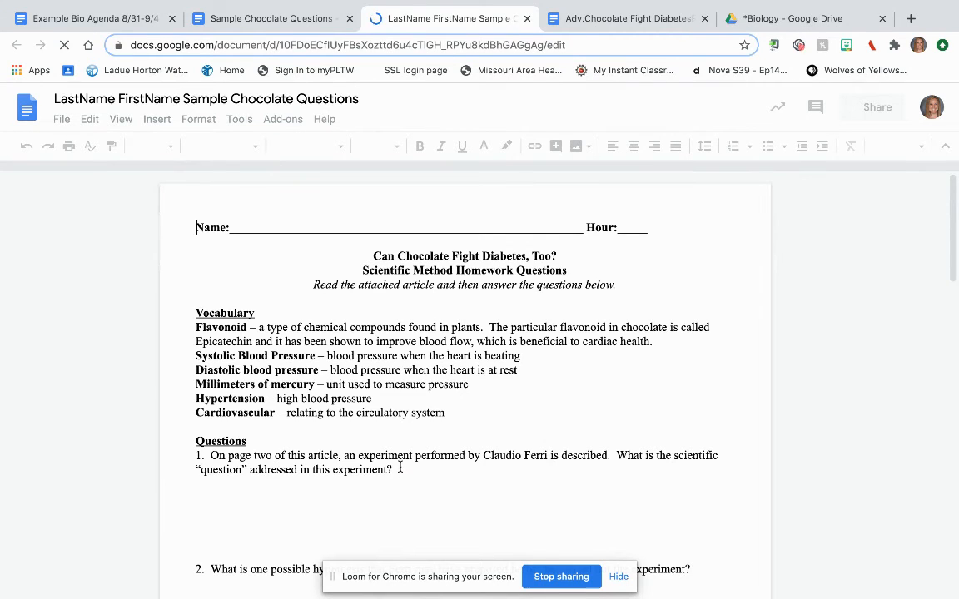
# Step: Enter the placeholder answer "Dkdkdth t" below question 1 in the copy and return to the *Biology folder in Google Drive
pyautogui.click(331, 494)
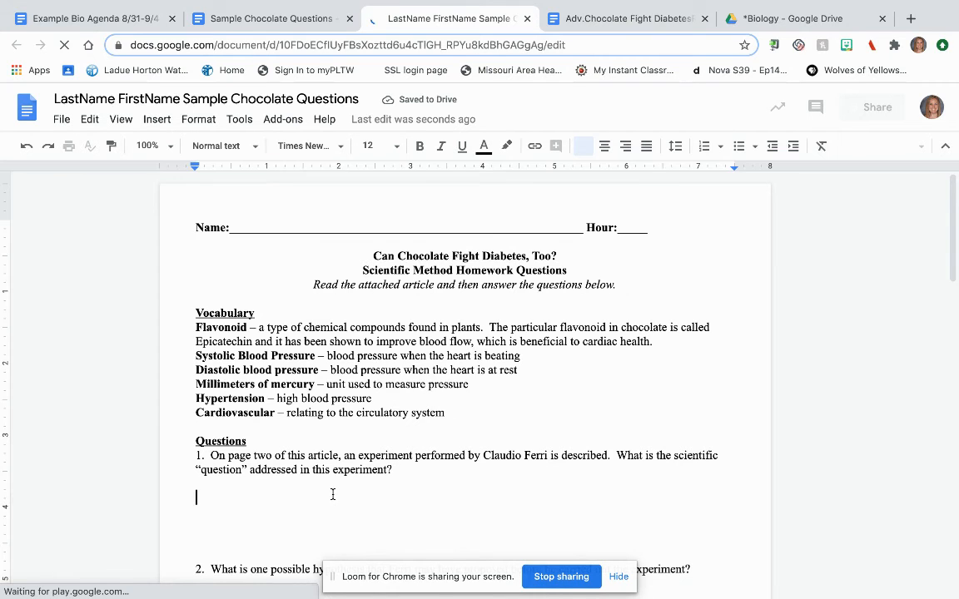
pyautogui.scroll(-1, 332, 495)
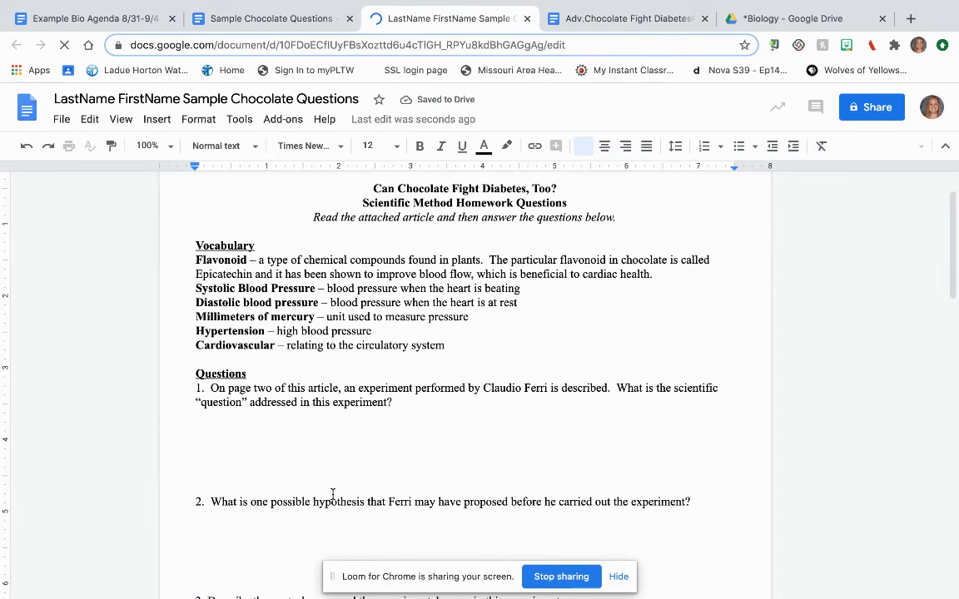
pyautogui.write('Dkdkdth t')
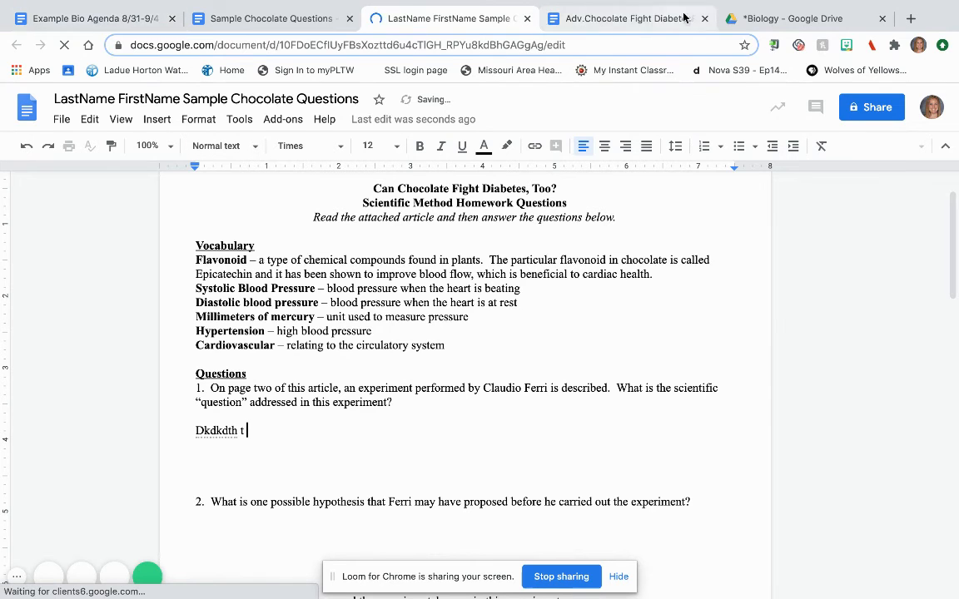
pyautogui.click(776, 19)
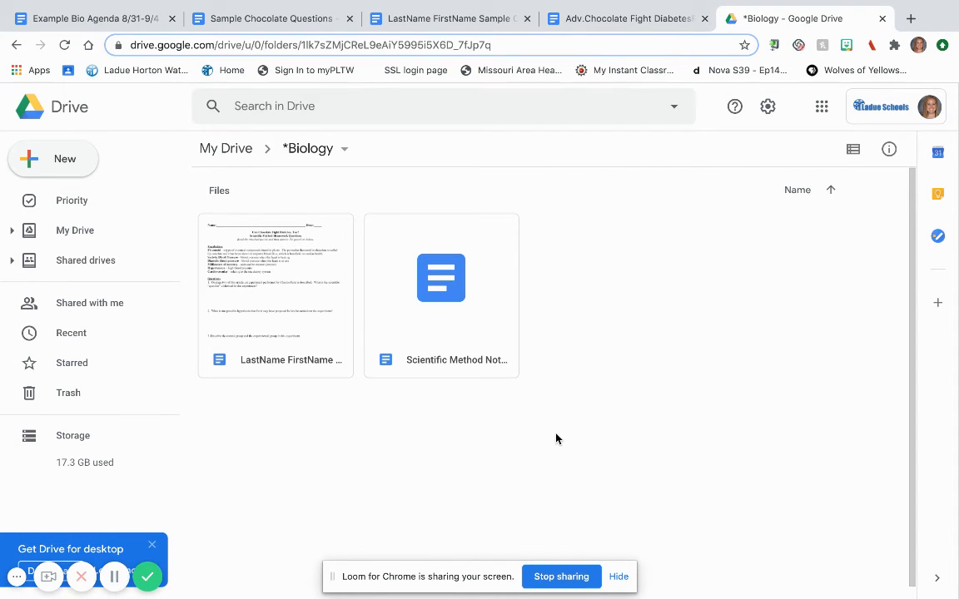
# Step: Create a folder named "Notes" inside the *Biology folder
pyautogui.rightClick(609, 299)
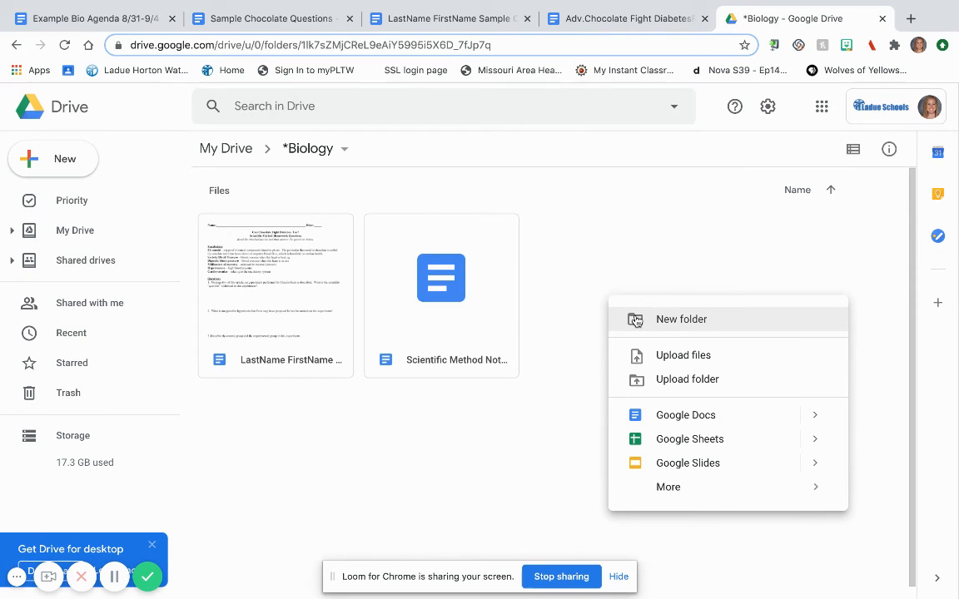
pyautogui.click(635, 320)
pyautogui.write('Notes')
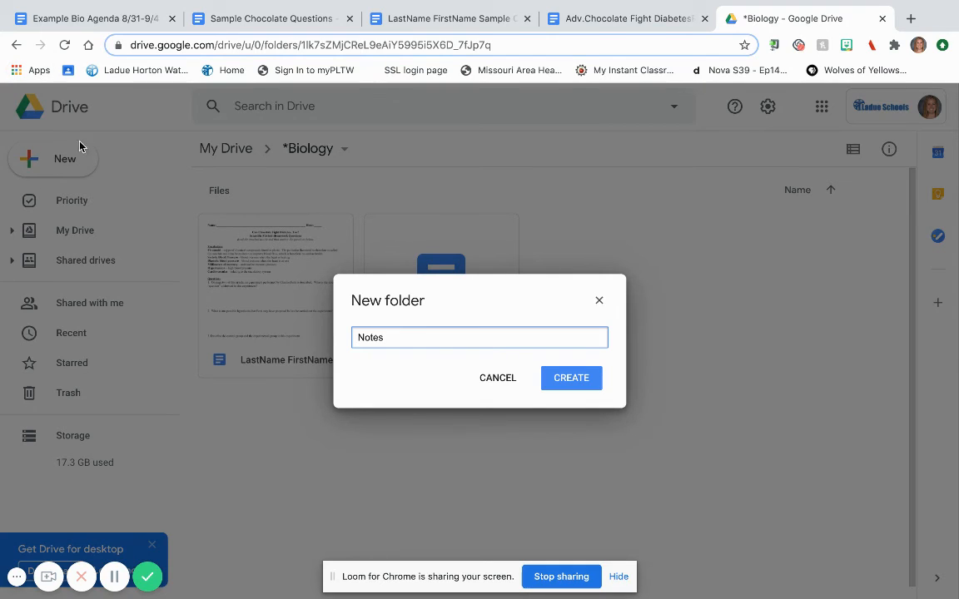
pyautogui.click(585, 384)
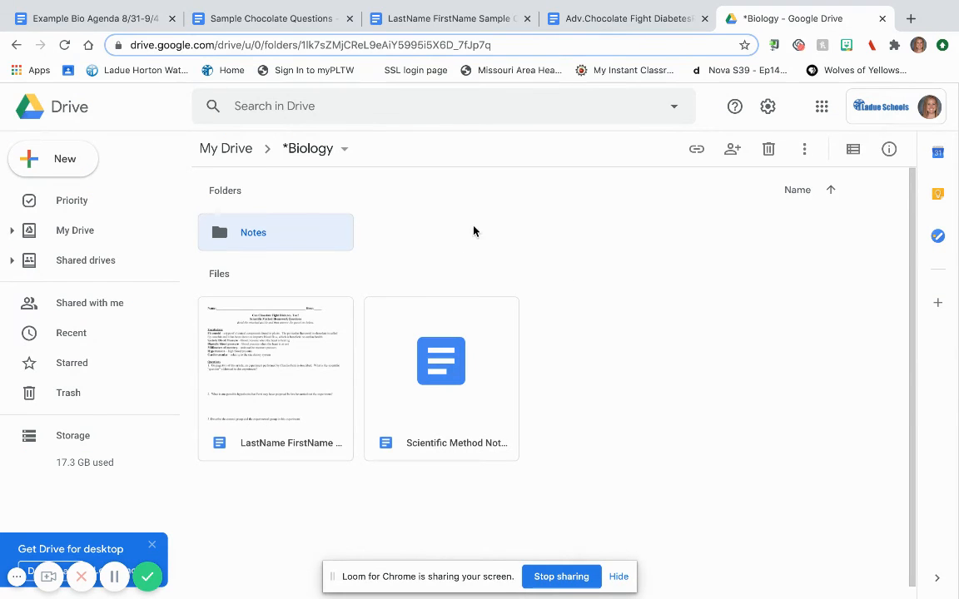
# Step: Create a second folder named "Unit 1 Assignments" inside the *Biology folder
pyautogui.rightClick(511, 236)
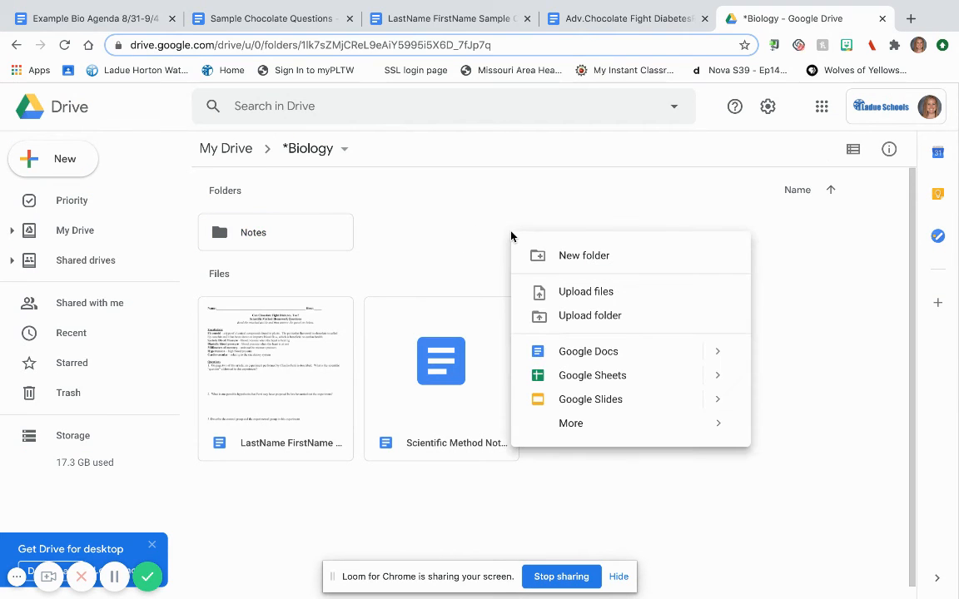
pyautogui.click(533, 258)
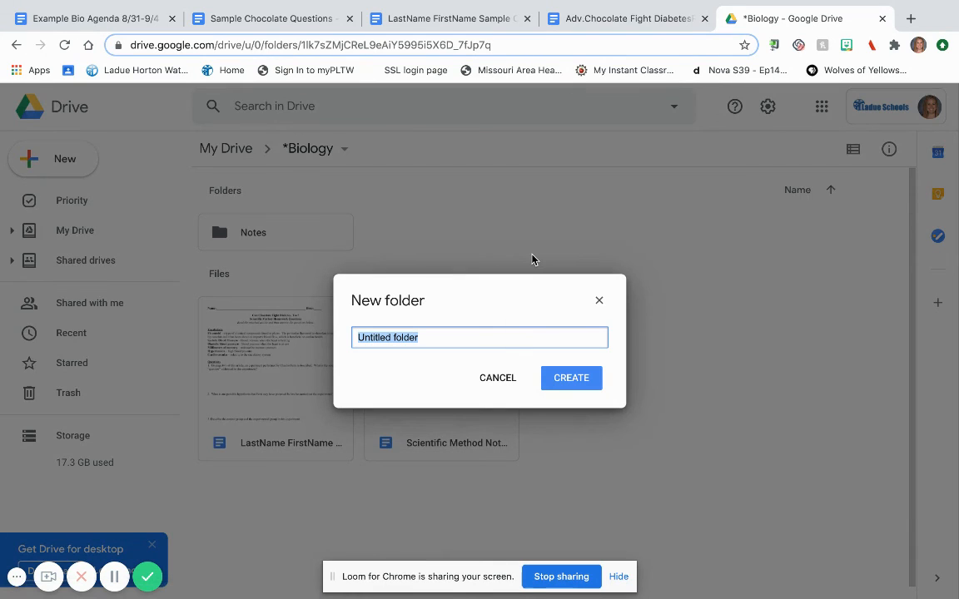
pyautogui.write('Unit ')
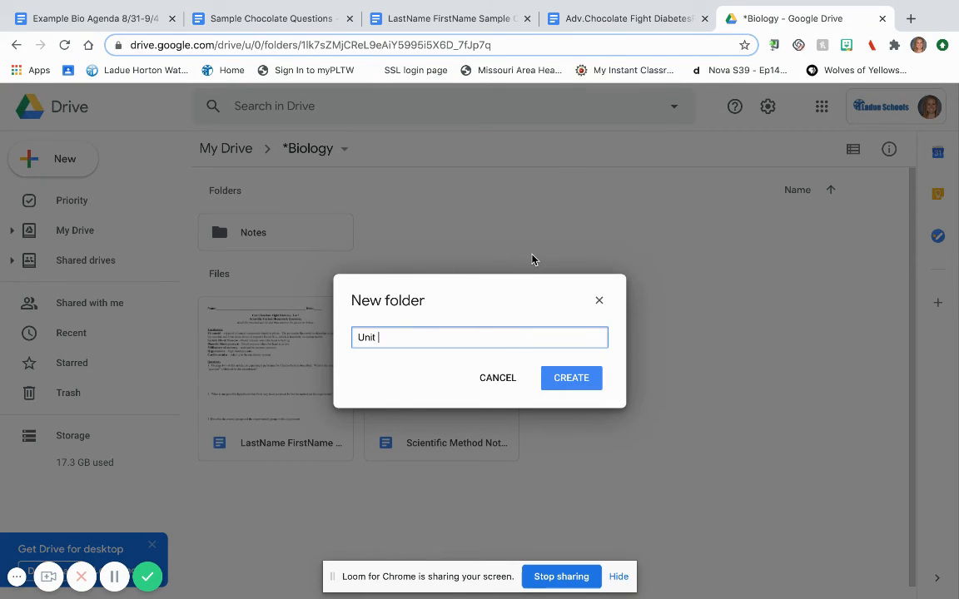
pyautogui.write('1 Ass')
pyautogui.write('ments')
pyautogui.press('Return')
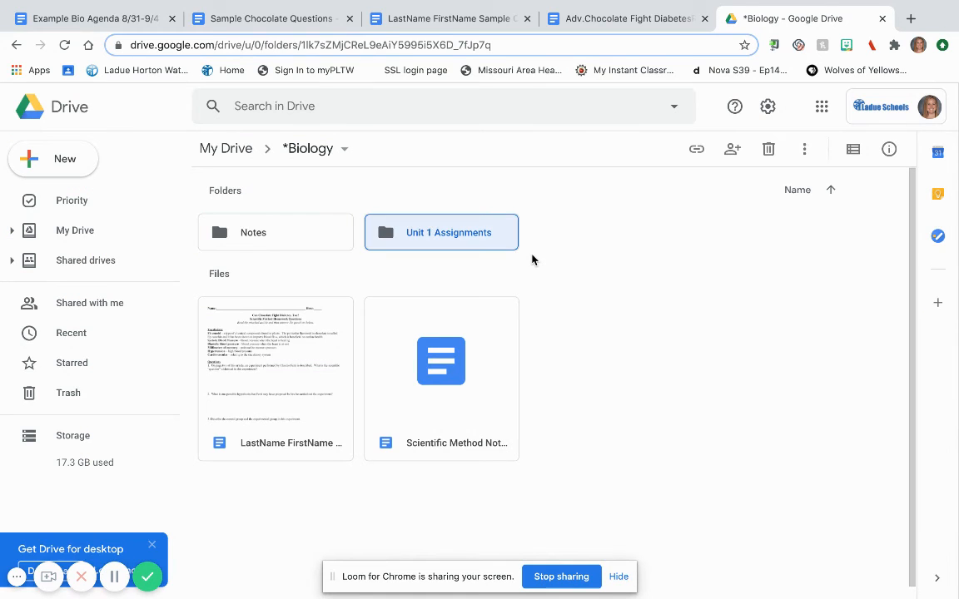
# Step: Move the Scientific Method Notes document into Notes and the LastName FirstName Sample Chocolate Questions document into Unit 1 Assignments
pyautogui.click(474, 374)
pyautogui.moveTo(475, 373); pyautogui.dragTo(249, 227)
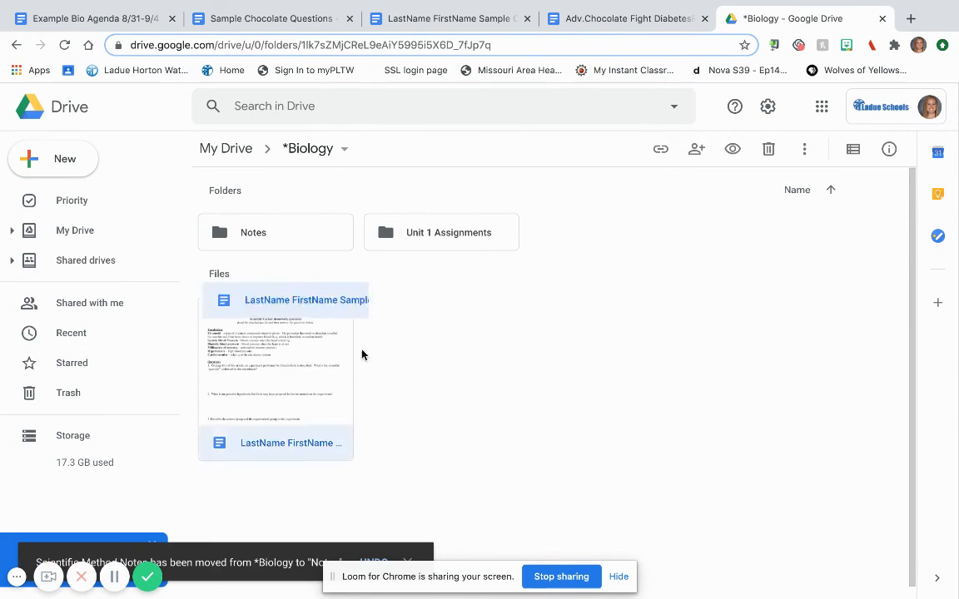
pyautogui.moveTo(362, 353); pyautogui.dragTo(435, 234)
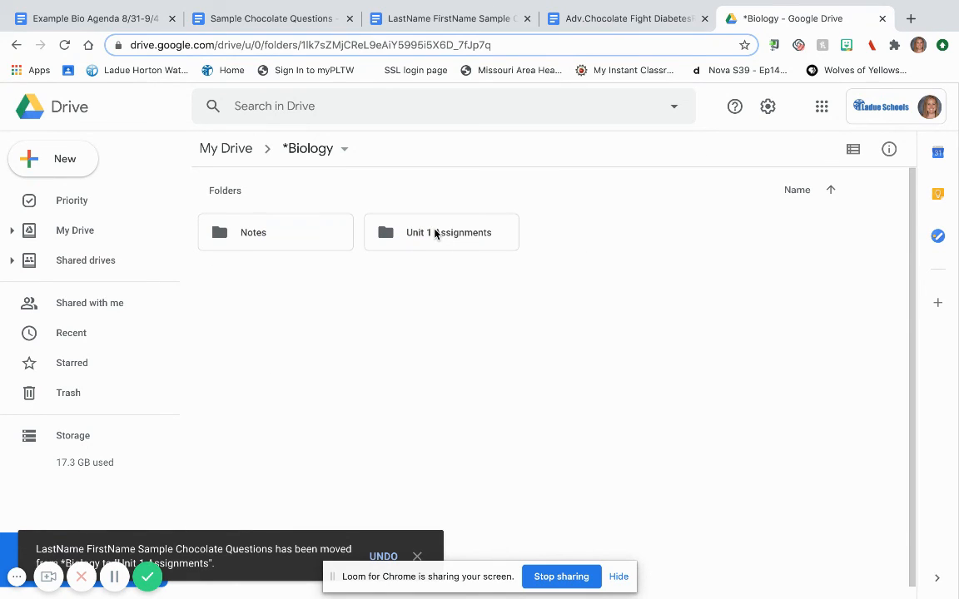
# Step: Open the Unit 1 Assignments folder and move the Sample Chocolate Questions copy back to its parent *Biology folder
pyautogui.click(435, 234)
pyautogui.doubleClick(435, 234)
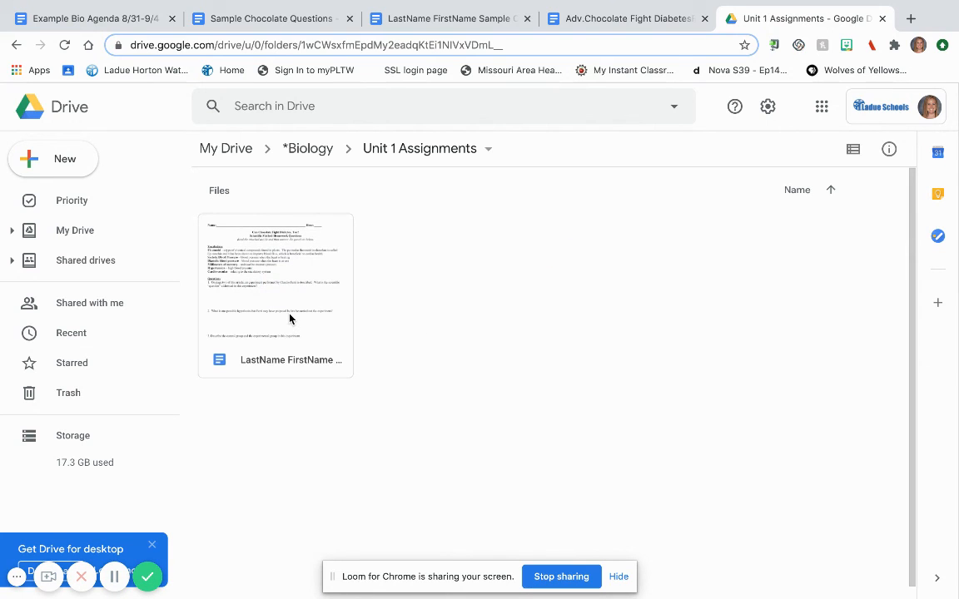
pyautogui.rightClick(290, 319)
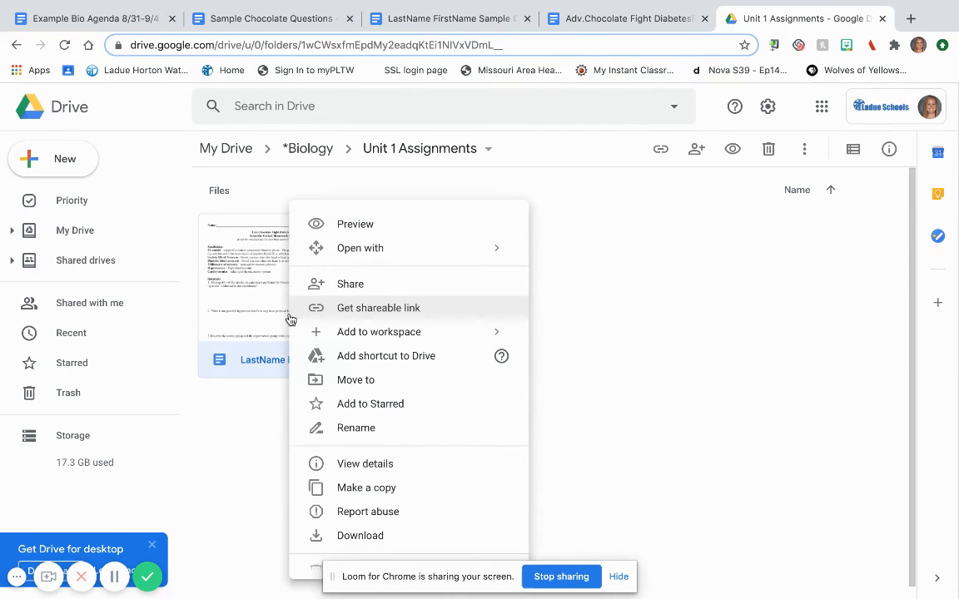
pyautogui.click(354, 382)
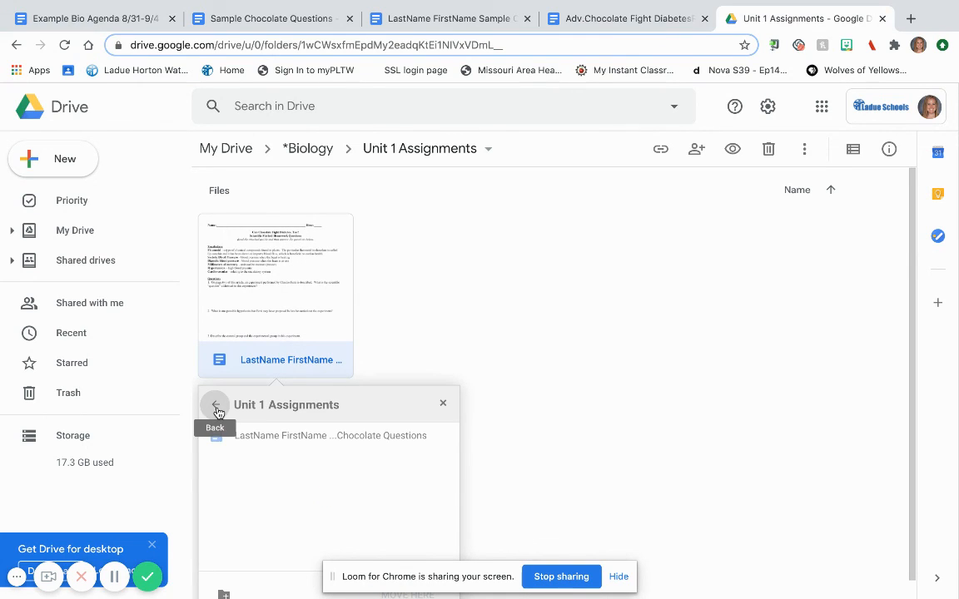
pyautogui.click(216, 407)
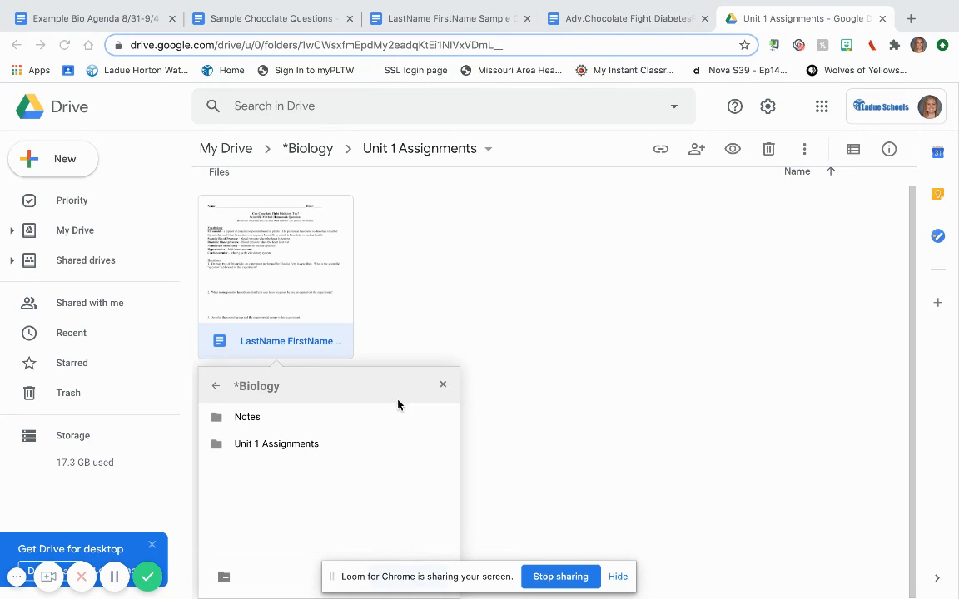
pyautogui.moveTo(77, 3)
pyautogui.click(42, 25)
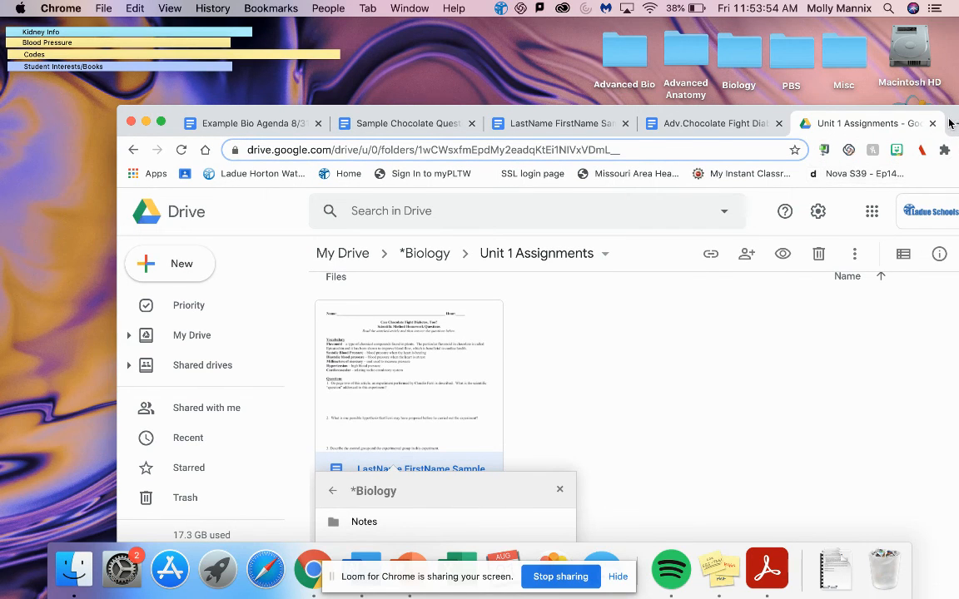
pyautogui.moveTo(950, 121); pyautogui.dragTo(815, 5)
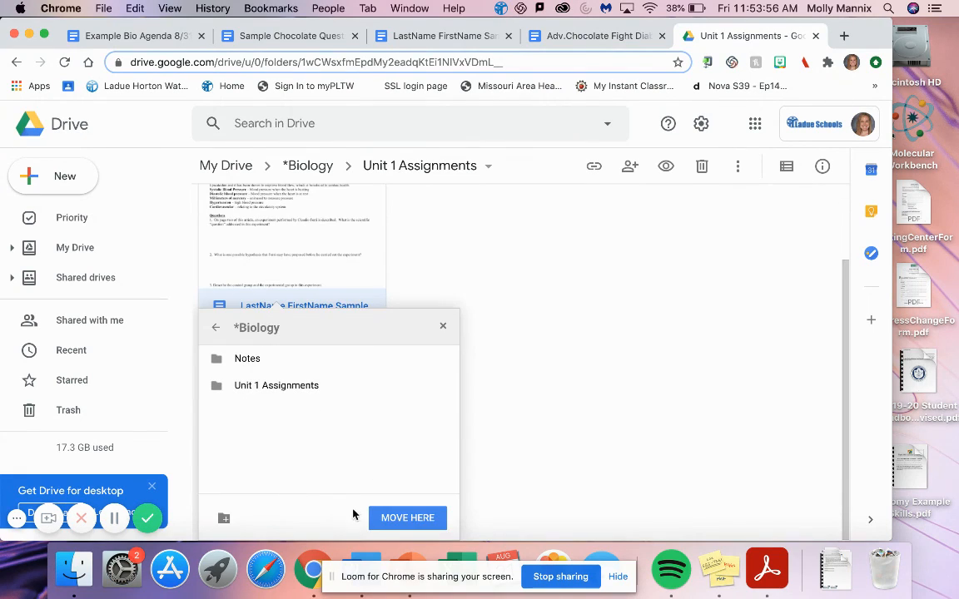
pyautogui.click(385, 517)
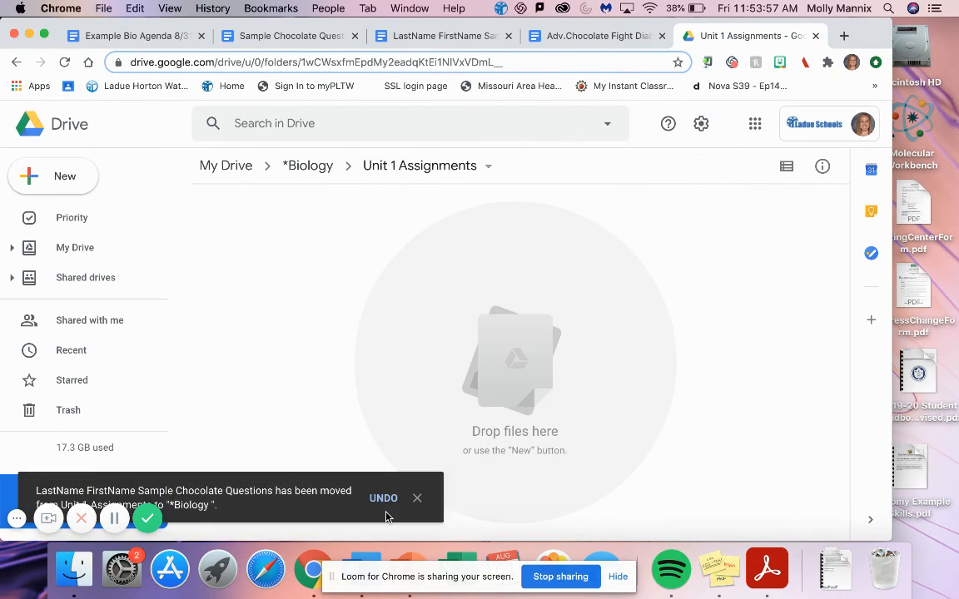
# Step: Go back through the *Biology folder to My Drive and return the browser window to full screen
pyautogui.click(306, 165)
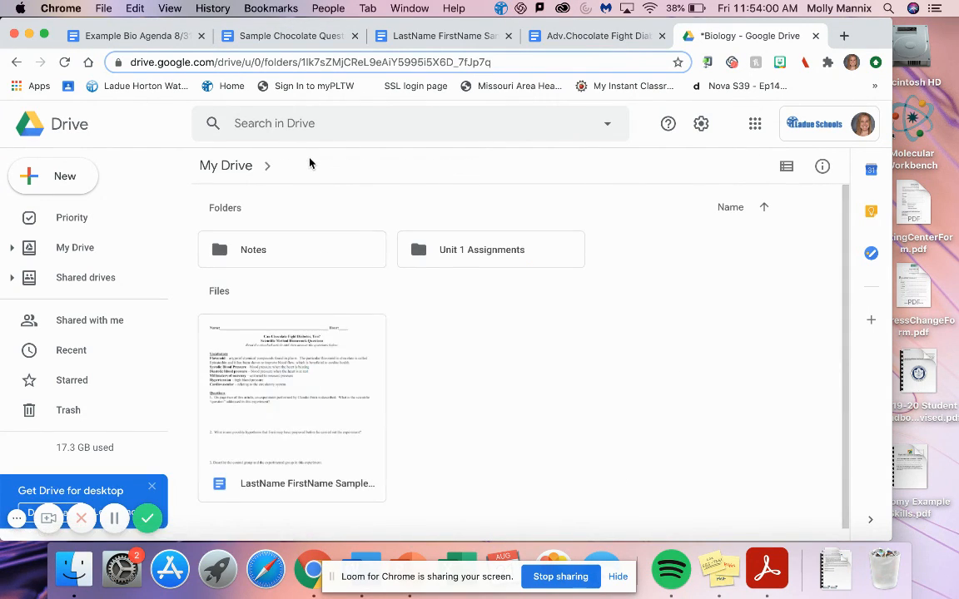
pyautogui.click(215, 165)
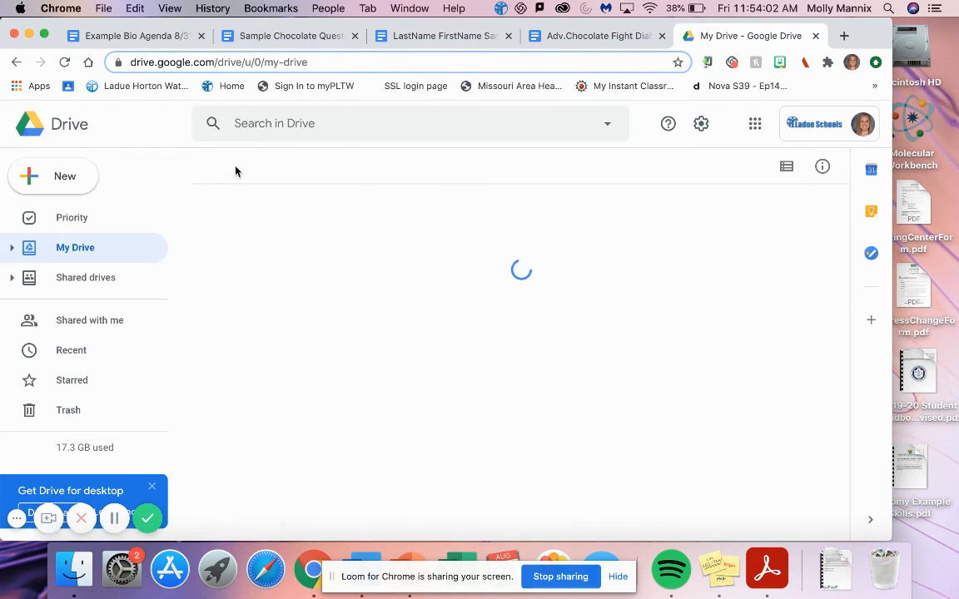
pyautogui.click(45, 36)
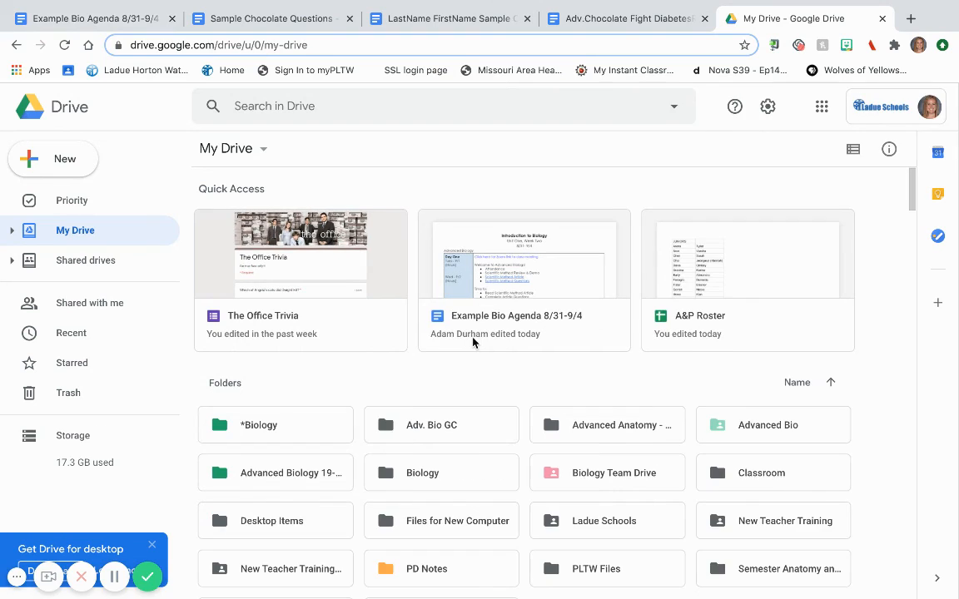